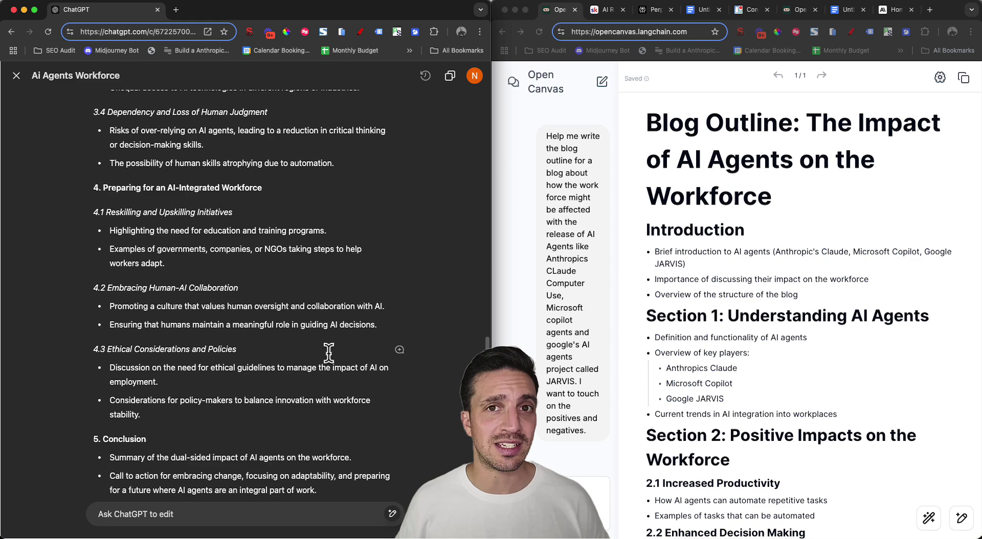
# - Try selecting outline bullets in Open Canvas and ChatGPT's canvas, then return to Open Canvas's start page
pyautogui.click(961, 518)
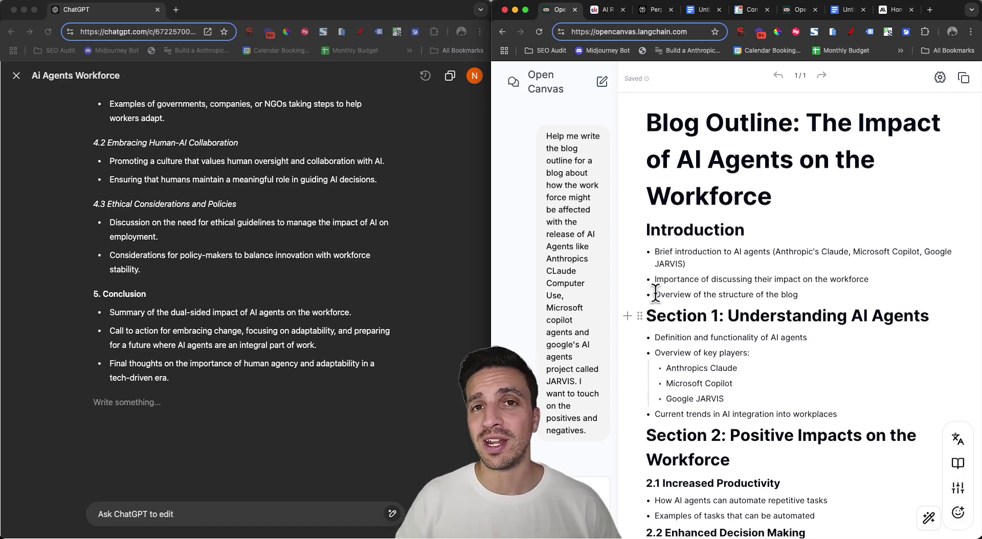
pyautogui.moveTo(652, 251); pyautogui.dragTo(711, 280)
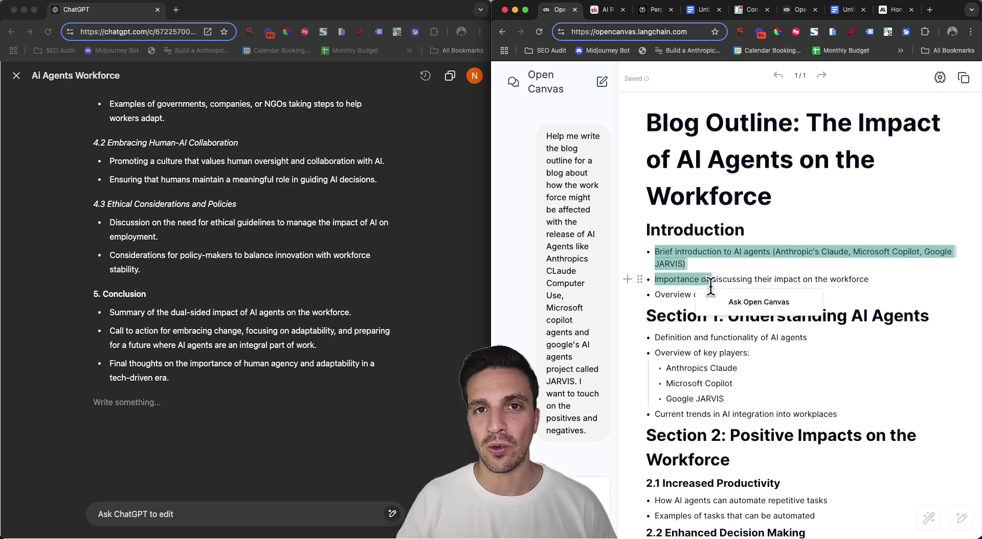
pyautogui.click(99, 340)
pyautogui.moveTo(114, 312); pyautogui.dragTo(354, 331)
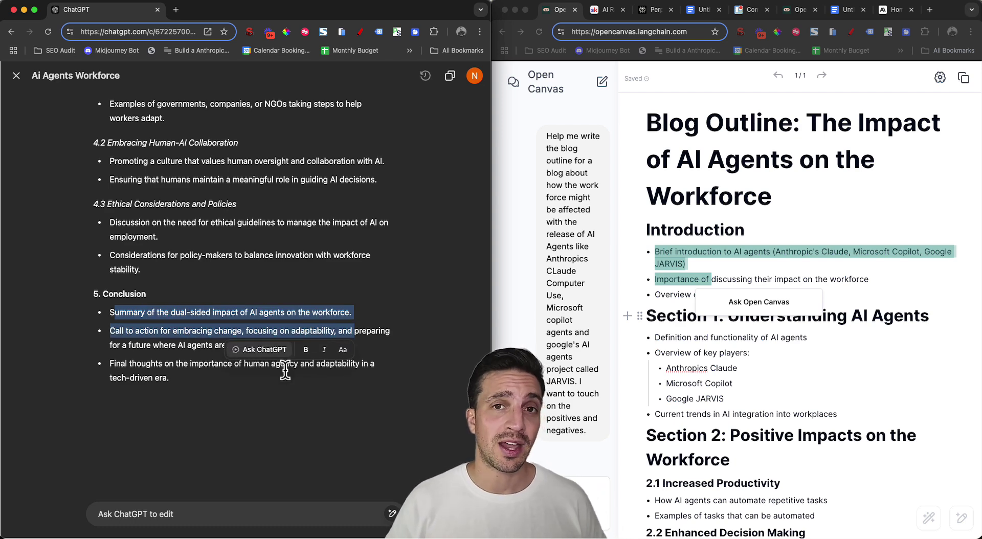
pyautogui.click(281, 400)
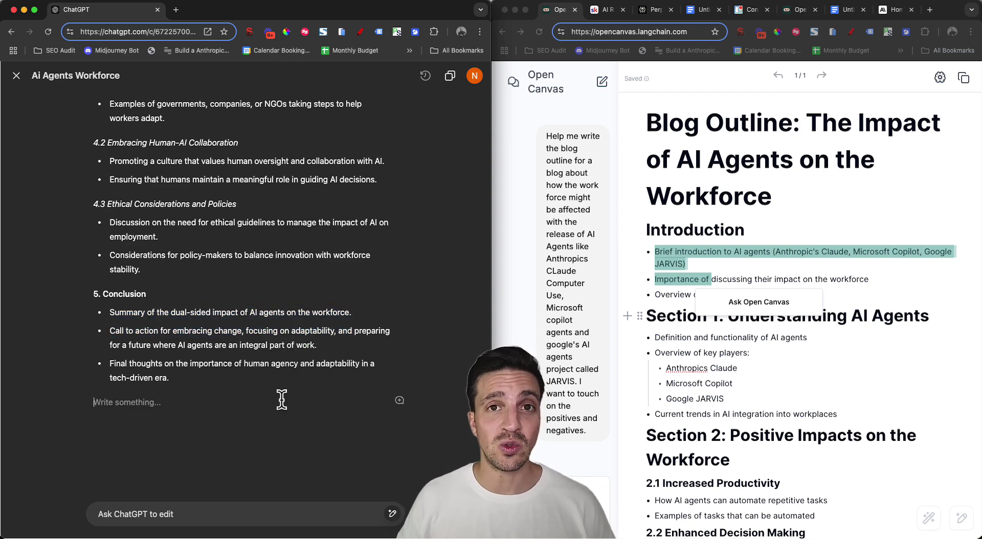
pyautogui.click(783, 5)
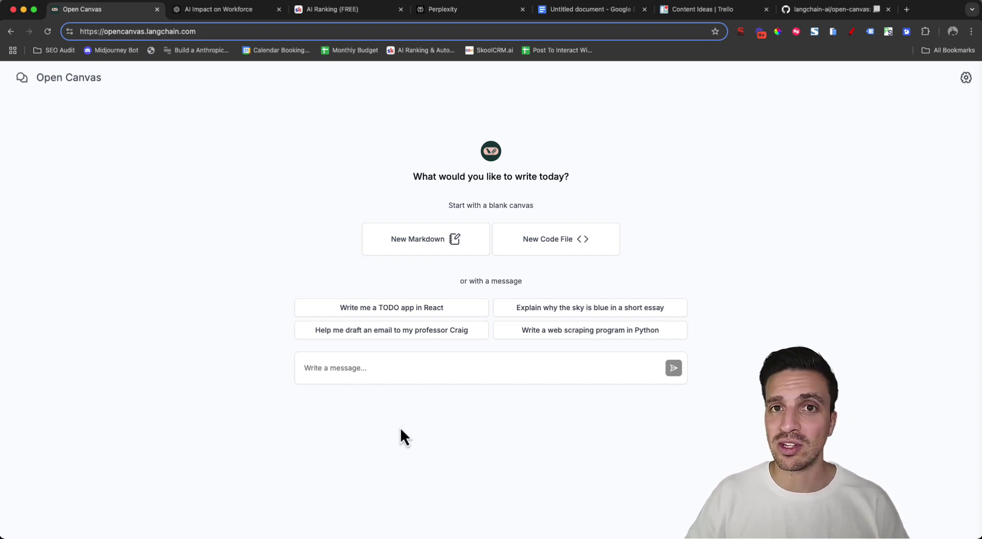
# - Switch to the AI Ranking (FREE) Skool community and briefly scroll its pinned posts feed
pyautogui.click(336, 10)
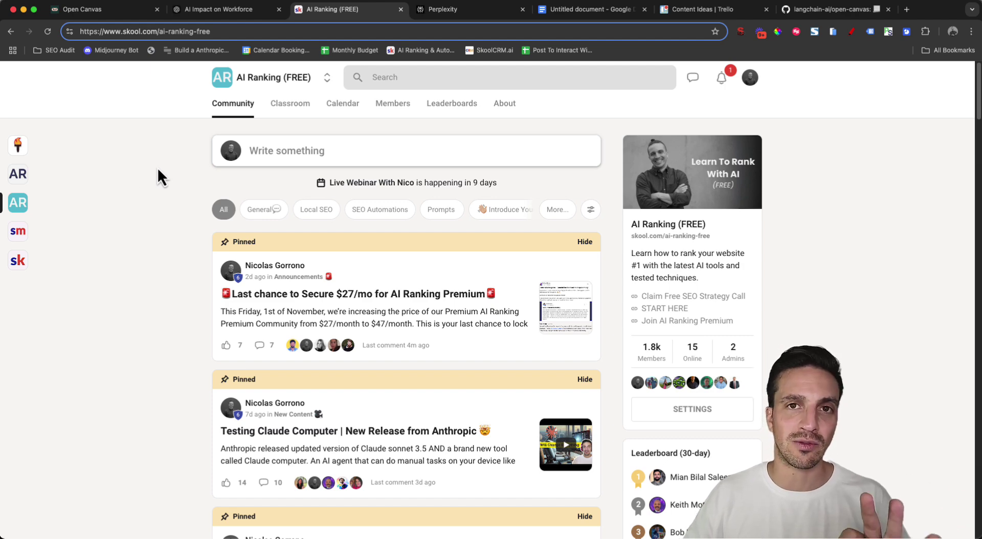
pyautogui.scroll(-3, 187, 250)
pyautogui.scroll(3, 187, 250)
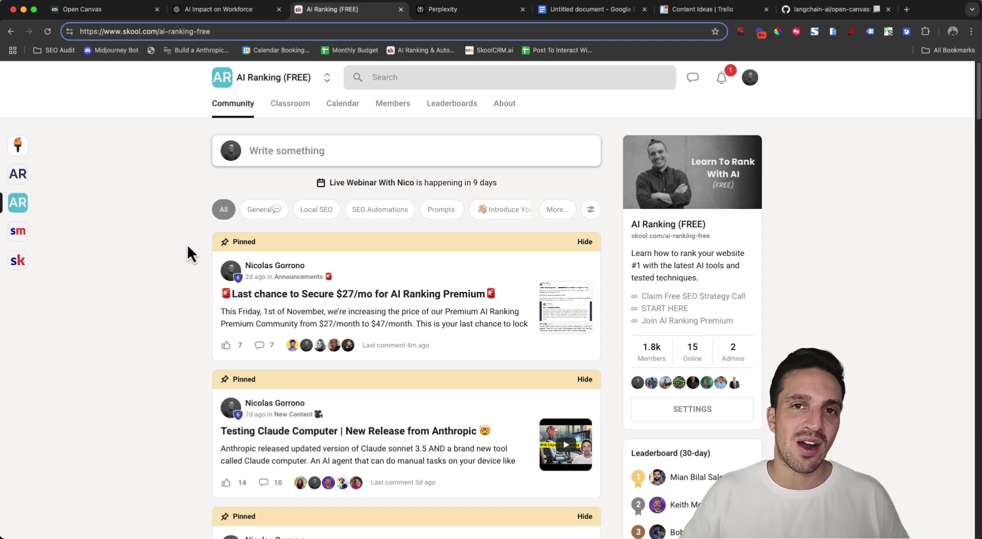
# - Show the langchain-ai/open-canvas GitHub repo, scrolling its README to the Features and How to use sections
pyautogui.click(143, 10)
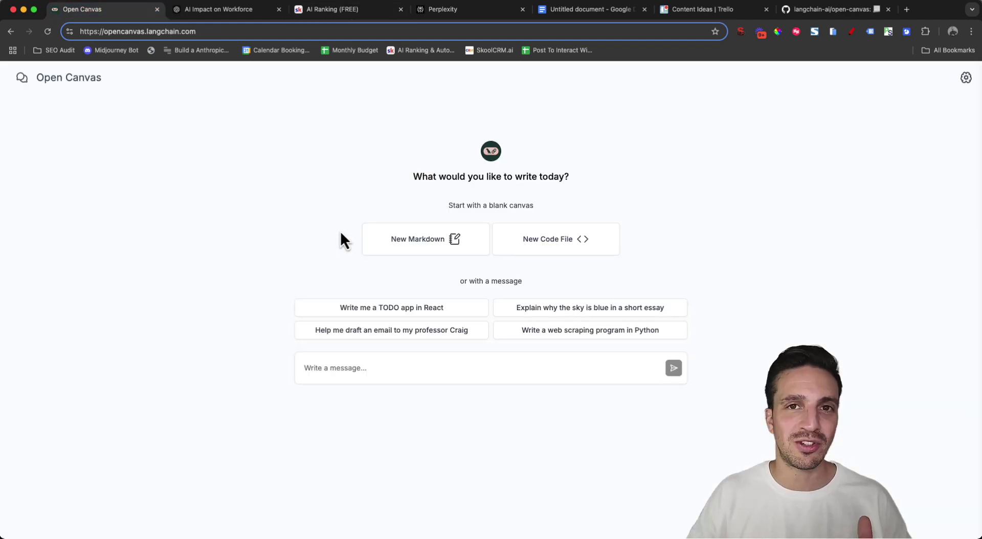
pyautogui.hotkey('ctrl', 'shift', 'Tab')
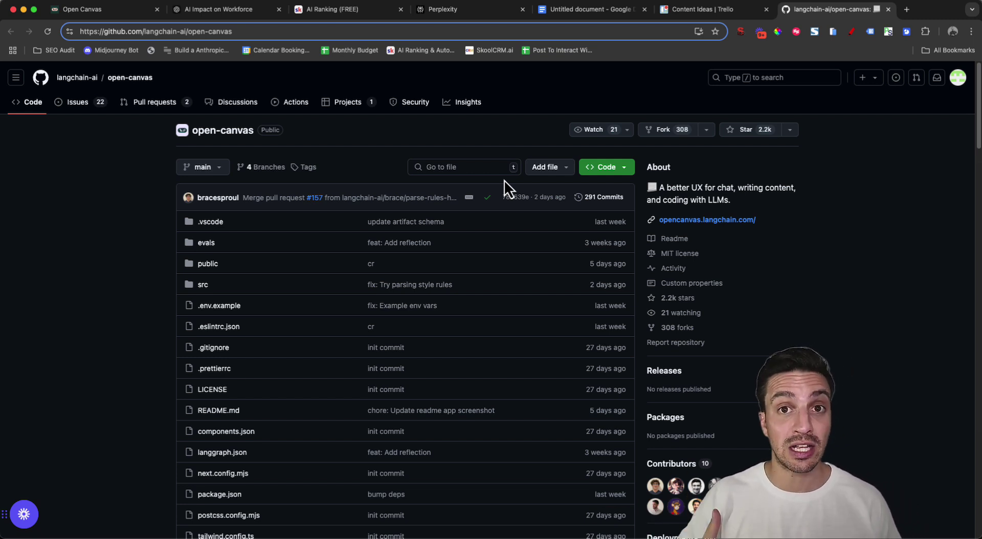
pyautogui.scroll(-5, 492, 195)
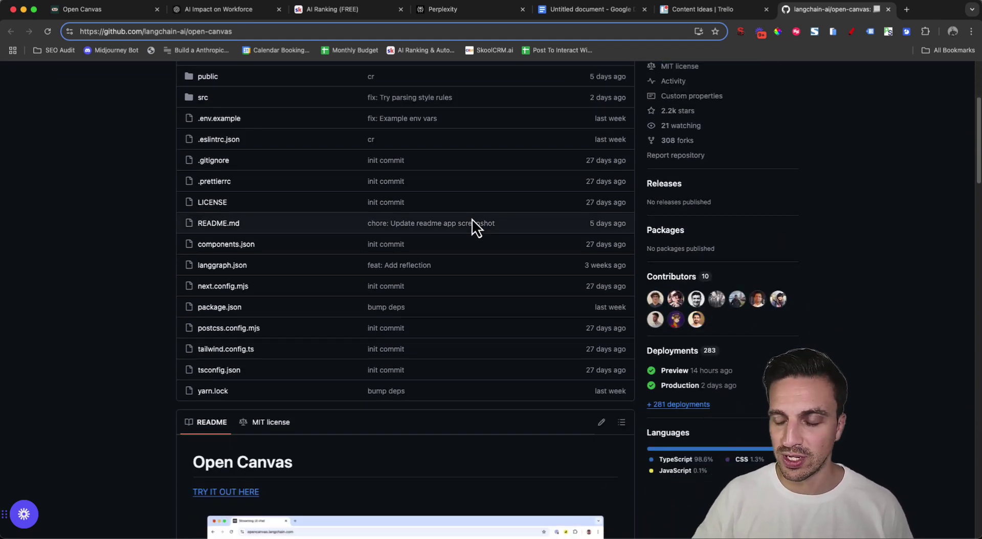
pyautogui.scroll(-9, 472, 212)
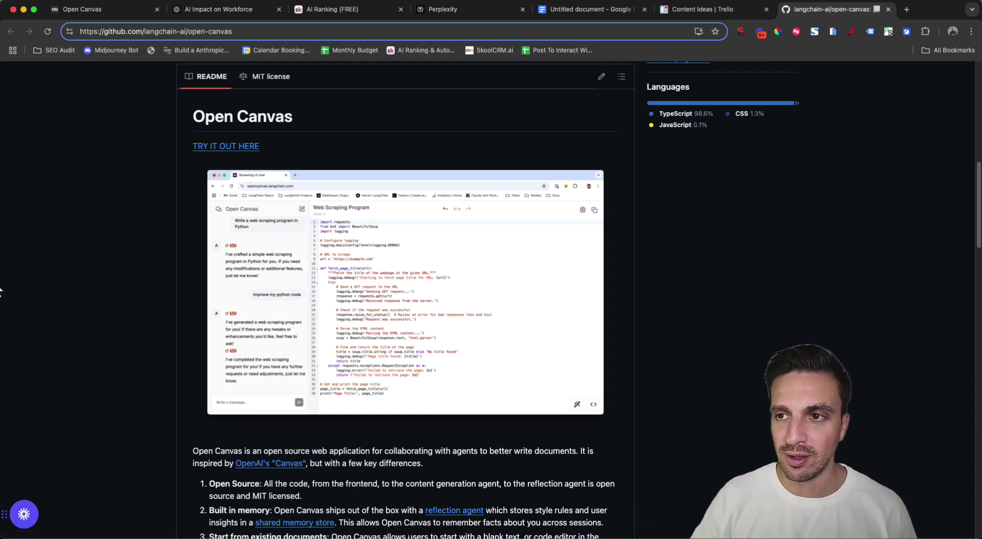
pyautogui.scroll(-4, 311, 340)
pyautogui.scroll(-15, 311, 340)
pyautogui.scroll(7, 309, 339)
pyautogui.scroll(1, 309, 320)
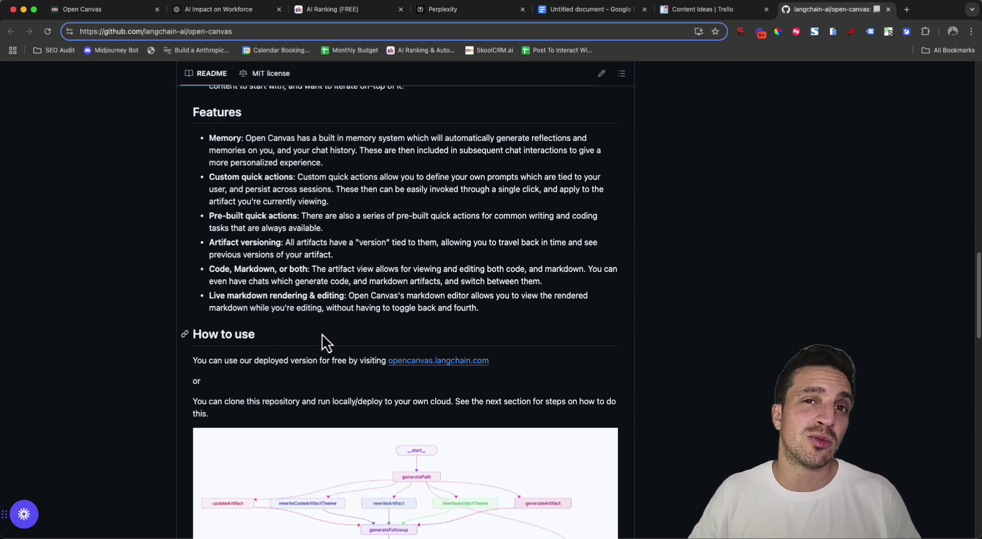
# - Follow the opencanvas.langchain.com link under the README's How to use section
pyautogui.click(407, 364)
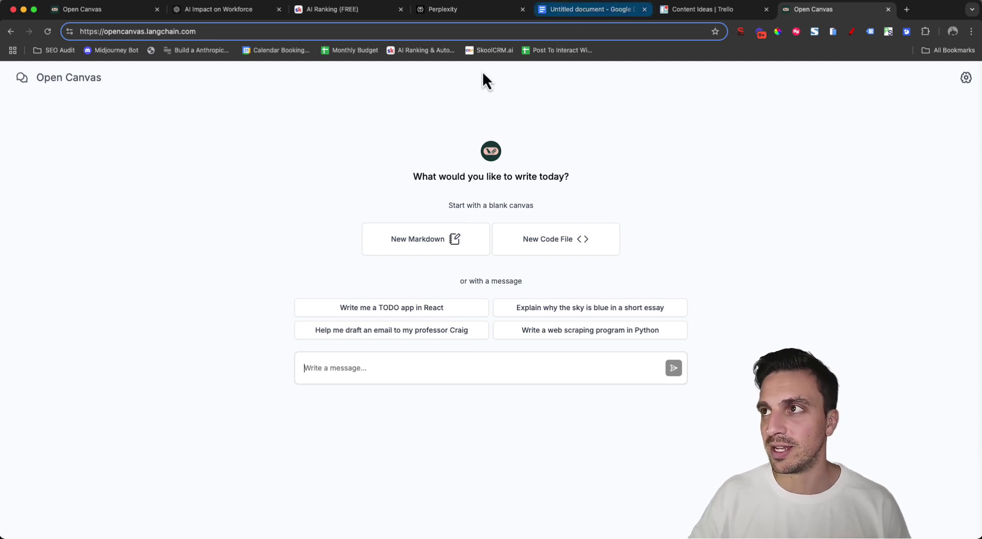
# - Send the pasted prompt requesting a blog outline on how Claude, Copilot and JARVIS affect the workforce
pyautogui.press('super+1')
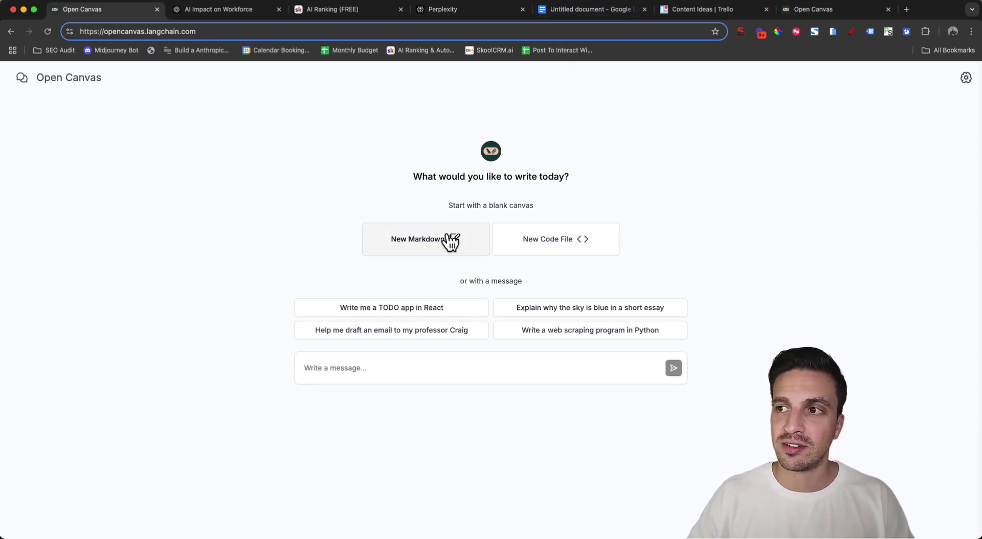
pyautogui.click(460, 364)
pyautogui.write("Help me write the blog outline for a blog about how the work force might be affected with the release of AI Agents like Anthropics CLaude Computer Use, Microsoft copilot agents and google's AI agents project called JARVIS. I want to touch on the positives and negatives.")
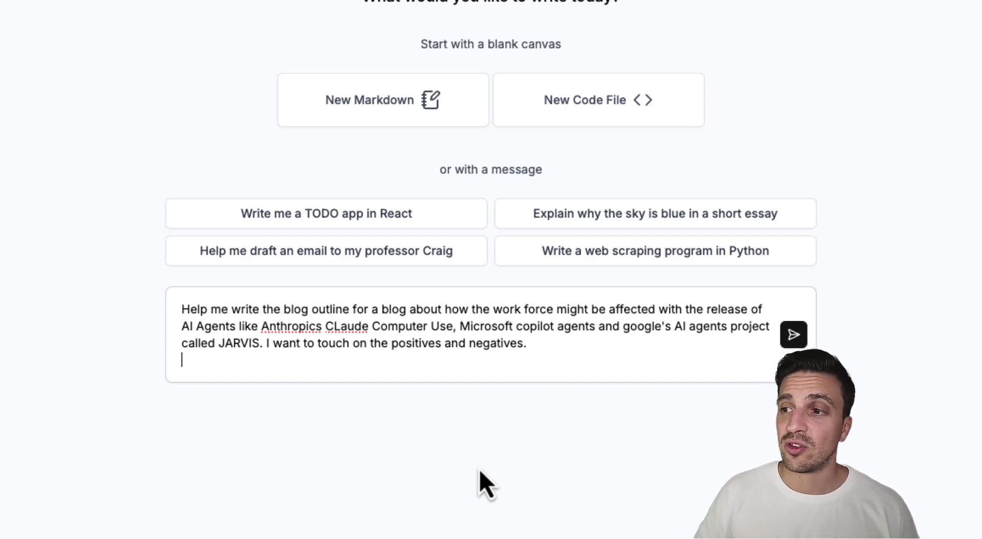
pyautogui.press('Return')
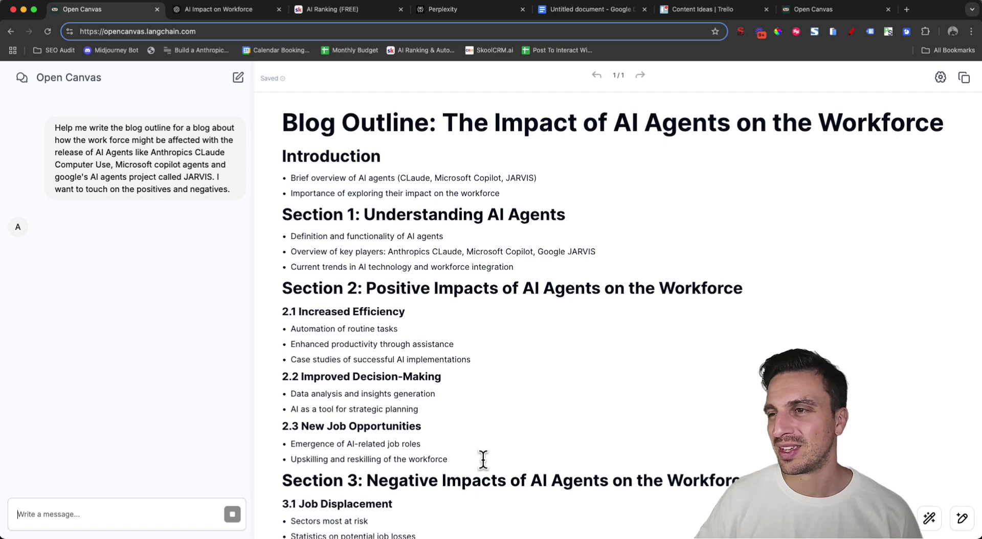
# - Select the two Introduction bullets and draft an Ask Open Canvas request about workforce changes with GPT
pyautogui.scroll(-6, 617, 236)
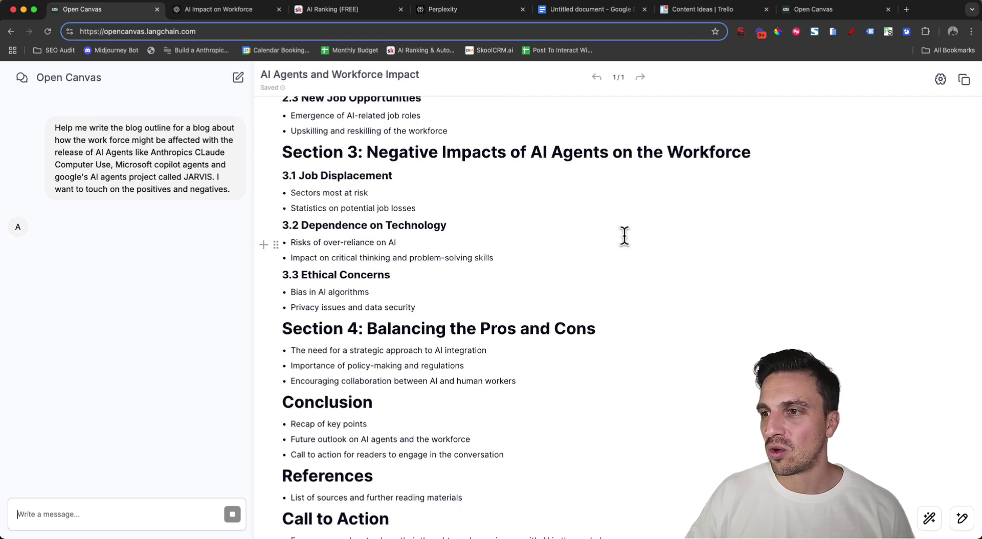
pyautogui.scroll(5, 406, 307)
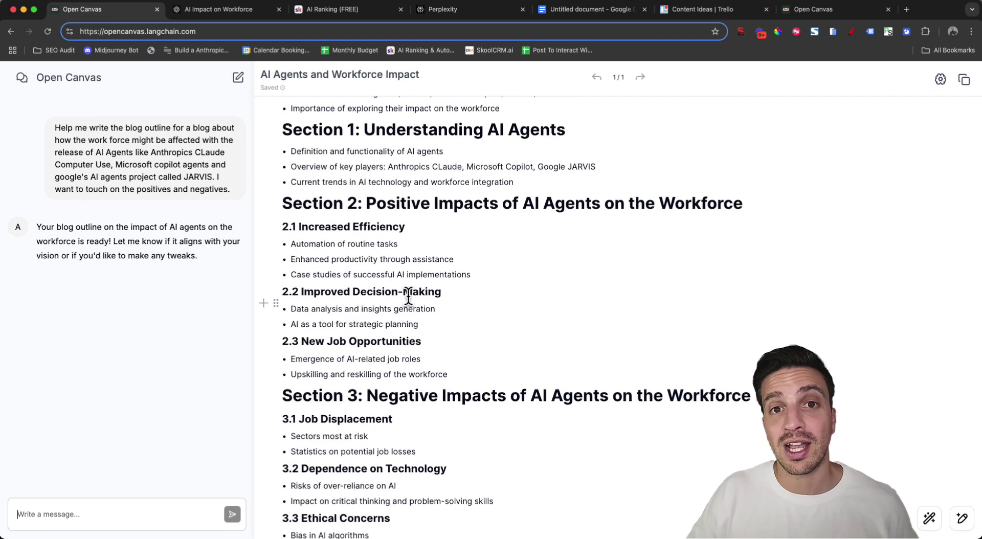
pyautogui.scroll(3, 408, 297)
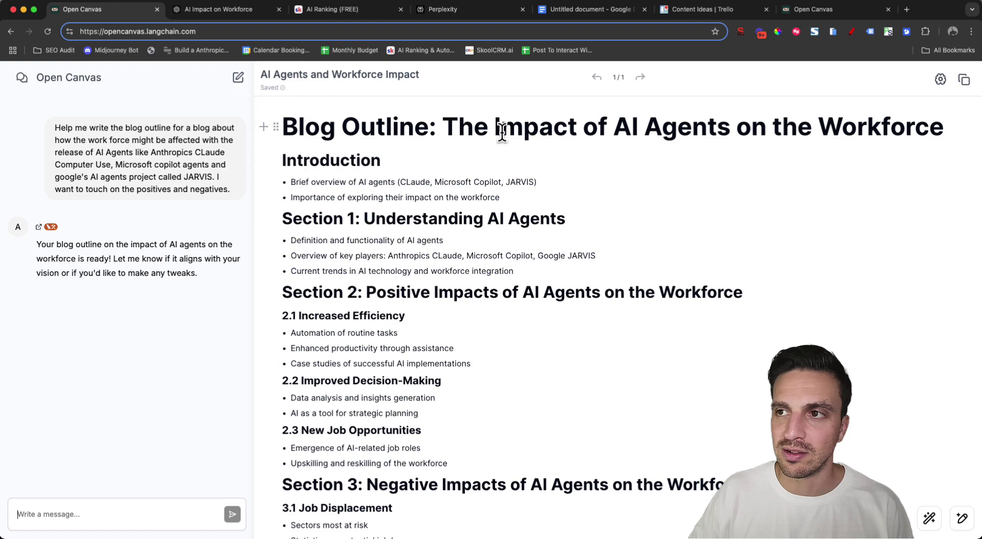
pyautogui.moveTo(504, 198); pyautogui.dragTo(283, 184)
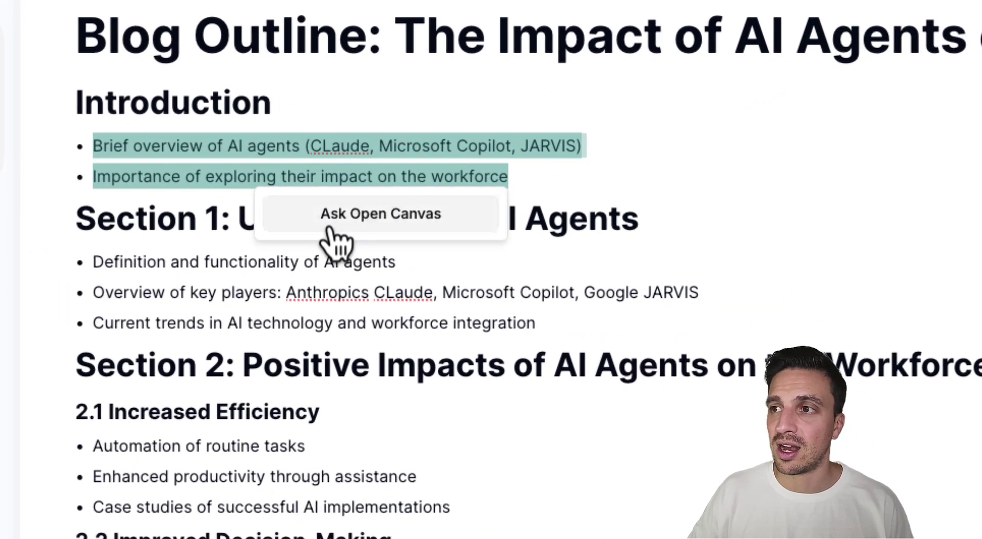
pyautogui.click(411, 222)
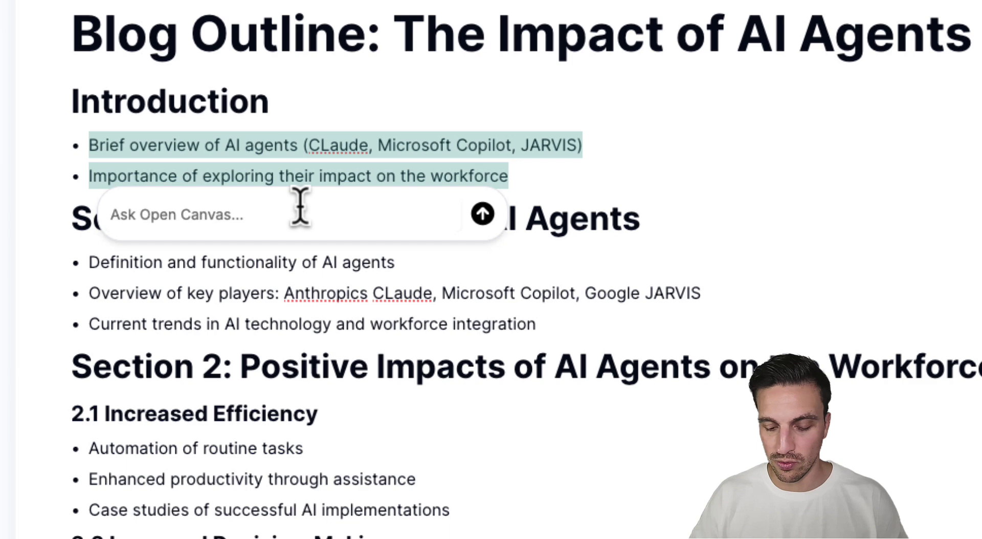
pyautogui.hotkey('ctrl', 'v')
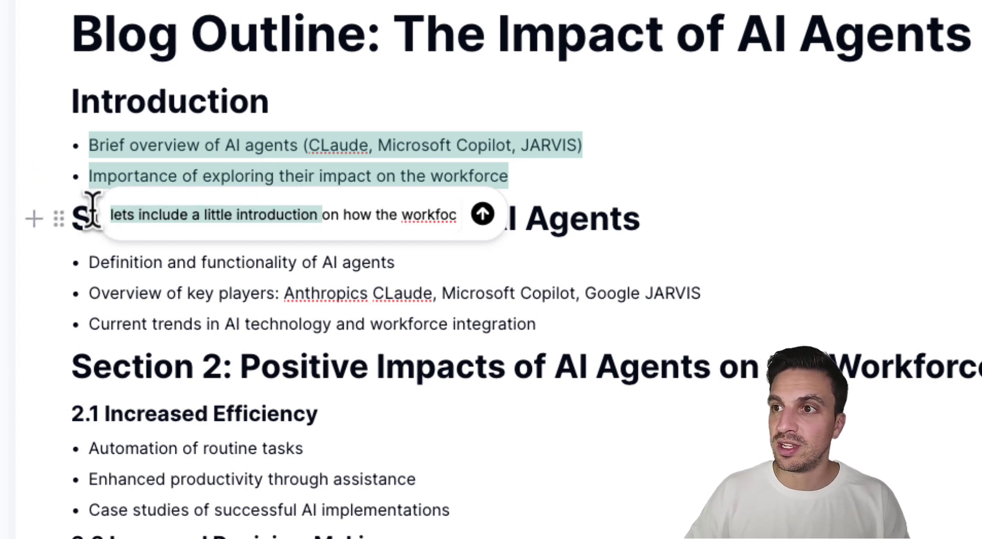
pyautogui.write('e has chagned with GPT')
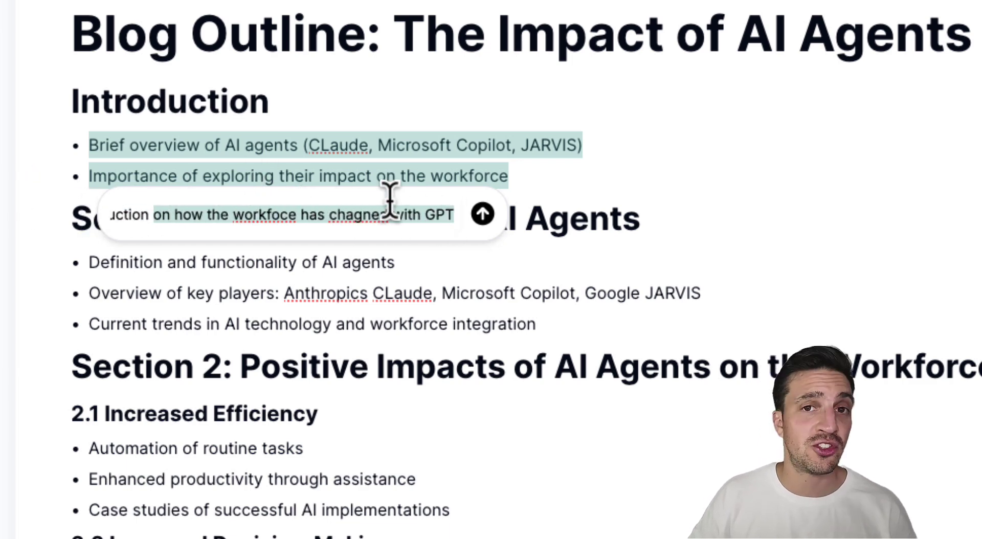
# - Submit the inline request, yielding version 3 with a GPT workforce intro and expanded bullet explanations
pyautogui.click(483, 215)
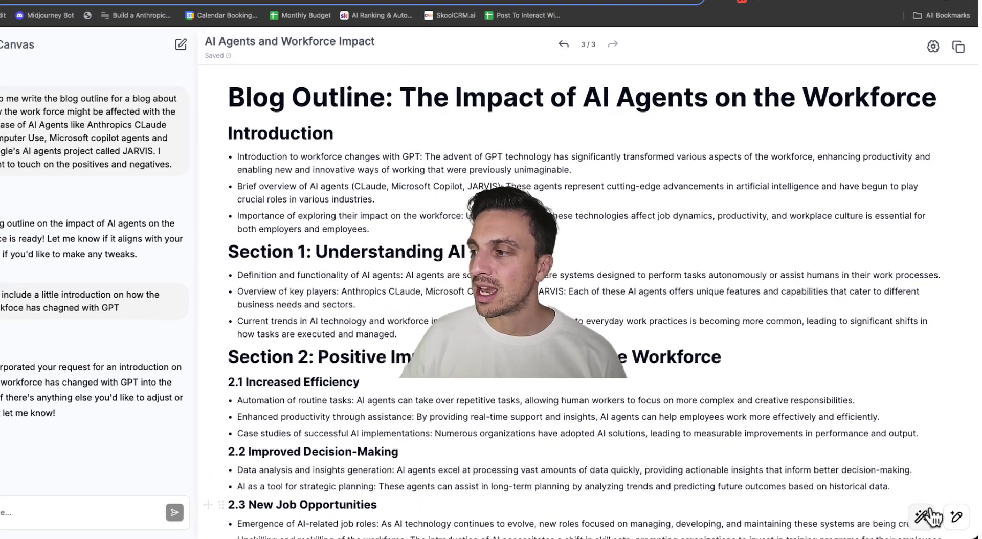
# - Create a custom quick action named Metaphors whose instructions add an explanatory metaphor after each section
pyautogui.click(930, 518)
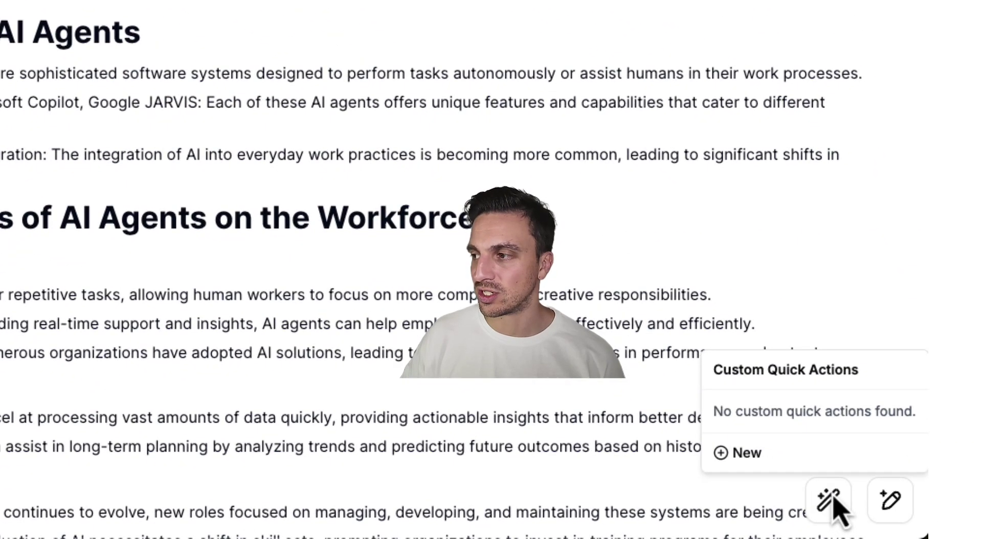
pyautogui.click(781, 451)
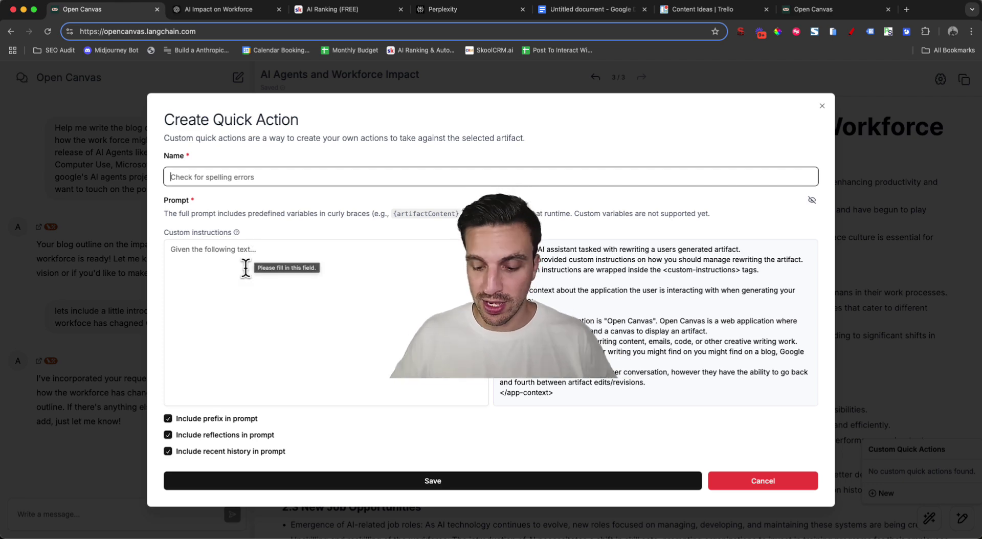
pyautogui.write('Metaphors')
pyautogui.click(233, 289)
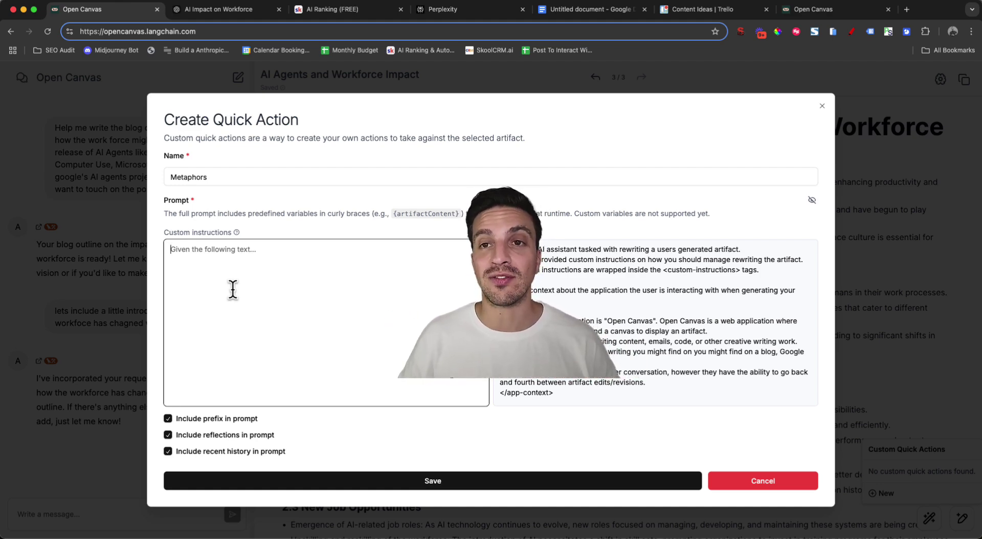
pyautogui.write('Please write a metaphor at the end of this section that helps further explain this section.')
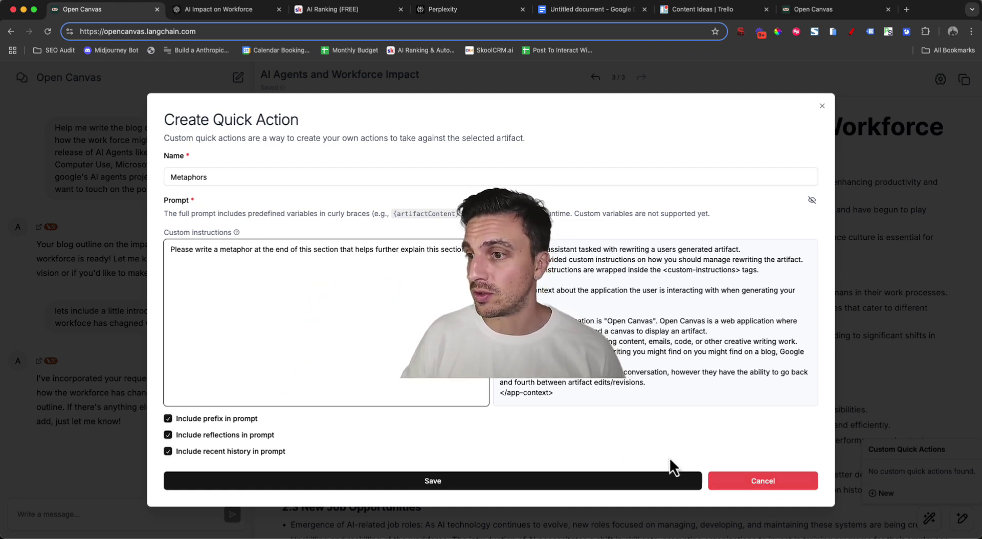
pyautogui.click(520, 486)
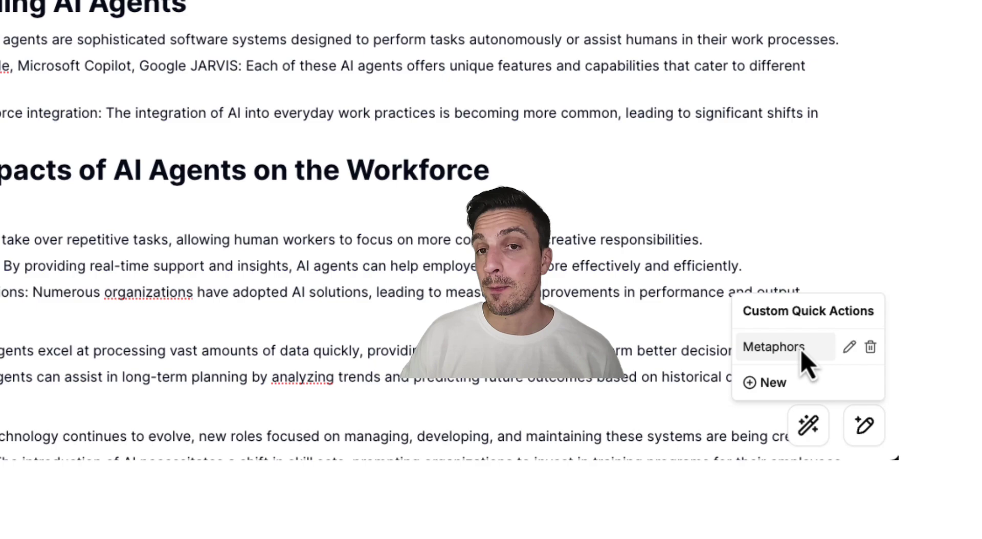
pyautogui.click(559, 226)
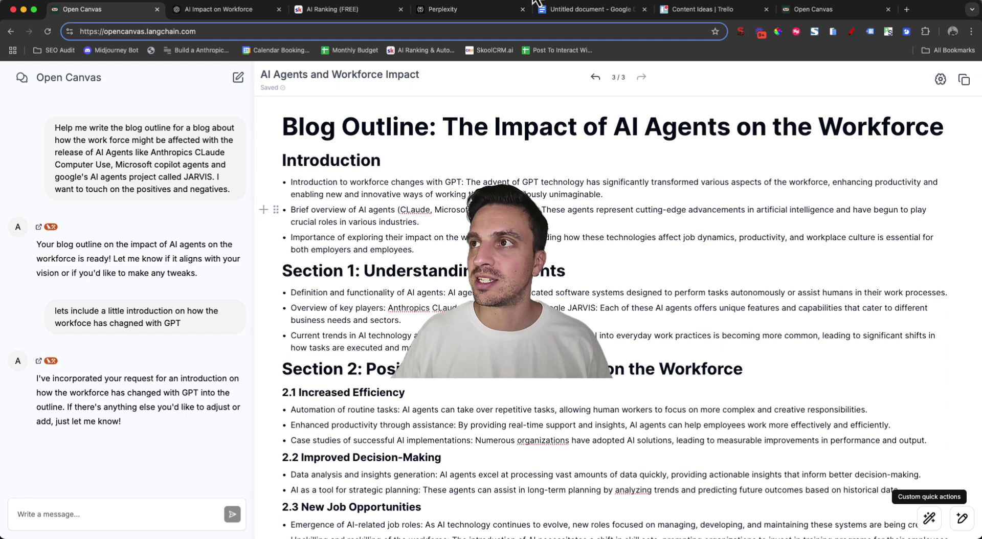
# - Copy the Research Prompt paragraph from Google Docs and return to Perplexity's search page
pyautogui.click(460, 10)
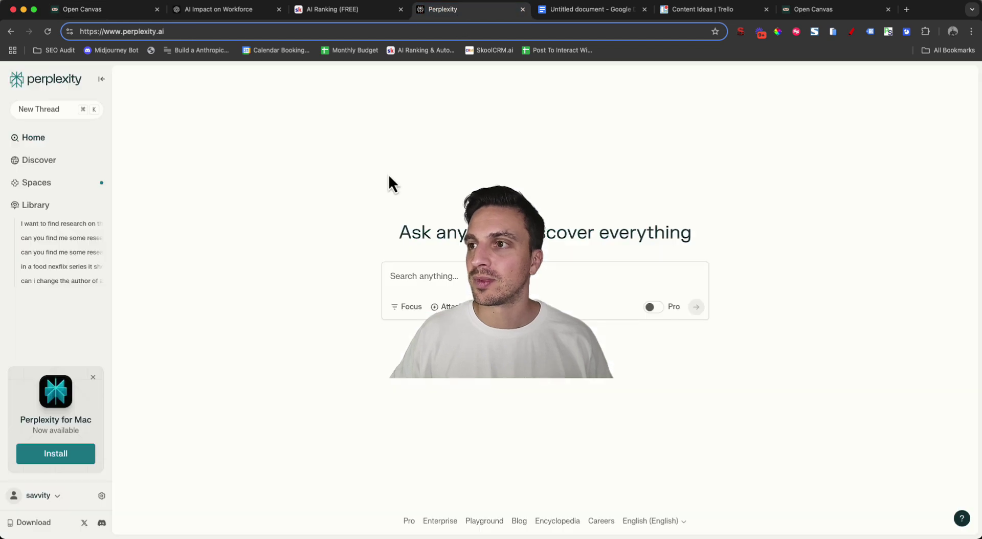
pyautogui.click(596, 11)
pyautogui.click(506, 321)
pyautogui.tripleClick(507, 326)
pyautogui.press('super+c')
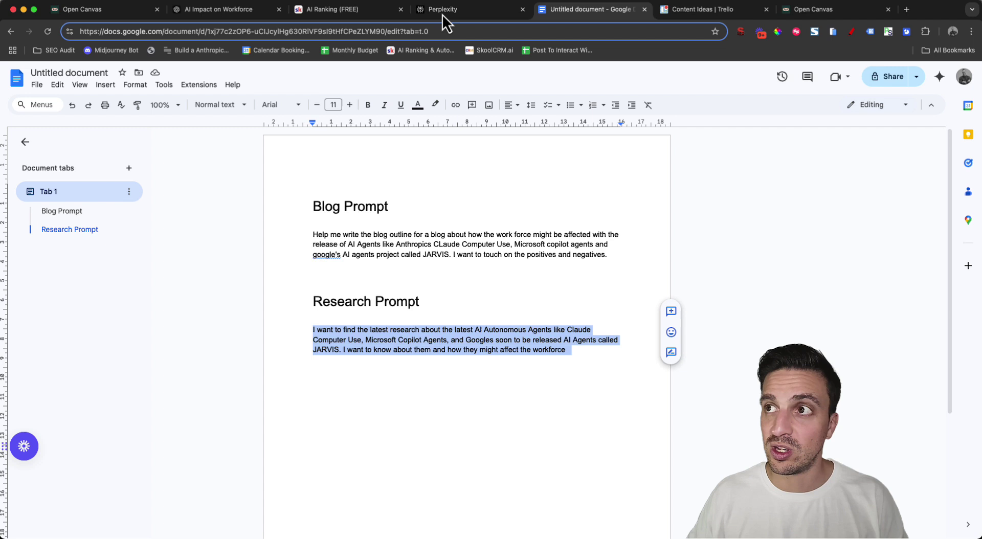
pyautogui.click(443, 13)
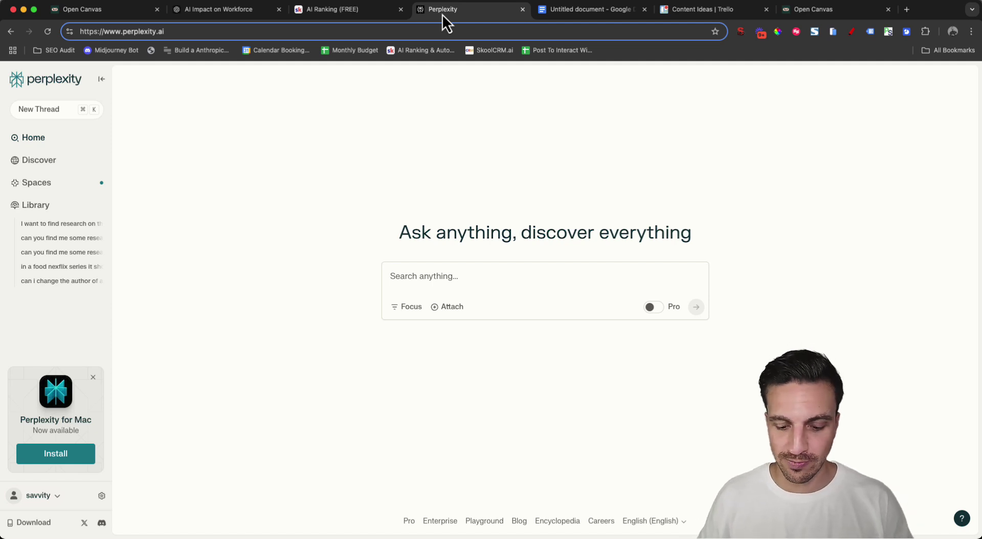
# - Ask Perplexity the research prompt on Claude Computer Use, Copilot agents and JARVIS, then copy its answer
pyautogui.click(413, 271)
pyautogui.press('super+v')
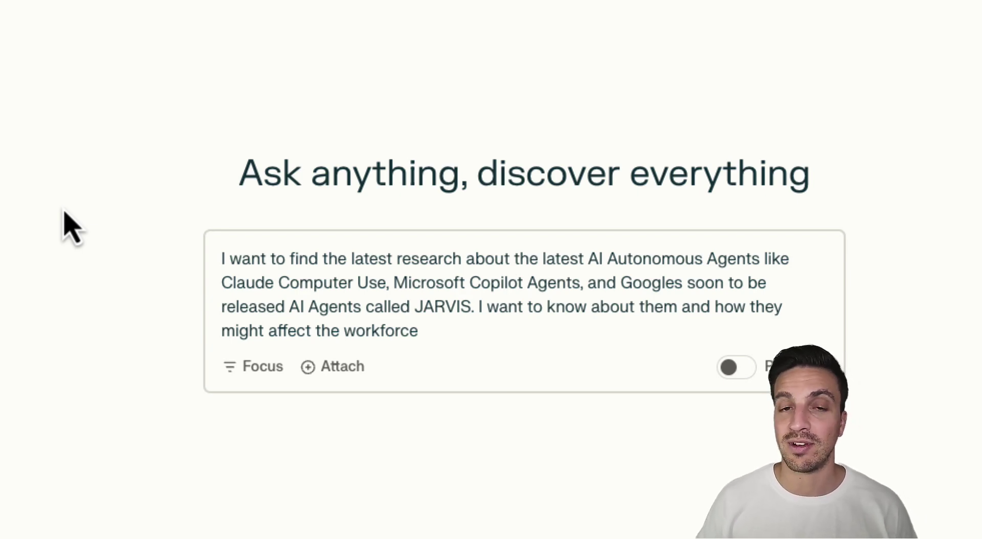
pyautogui.press('Return')
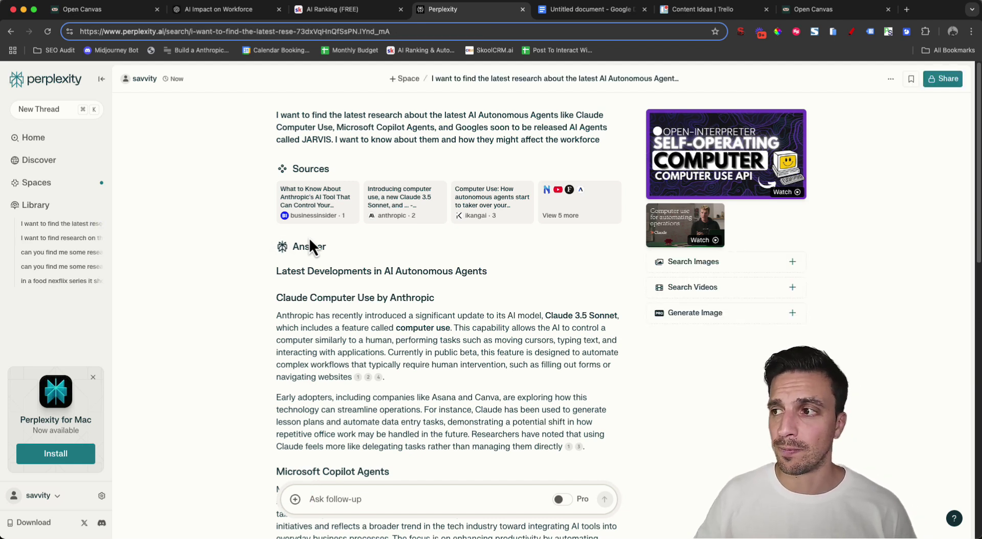
pyautogui.scroll(-8, 547, 286)
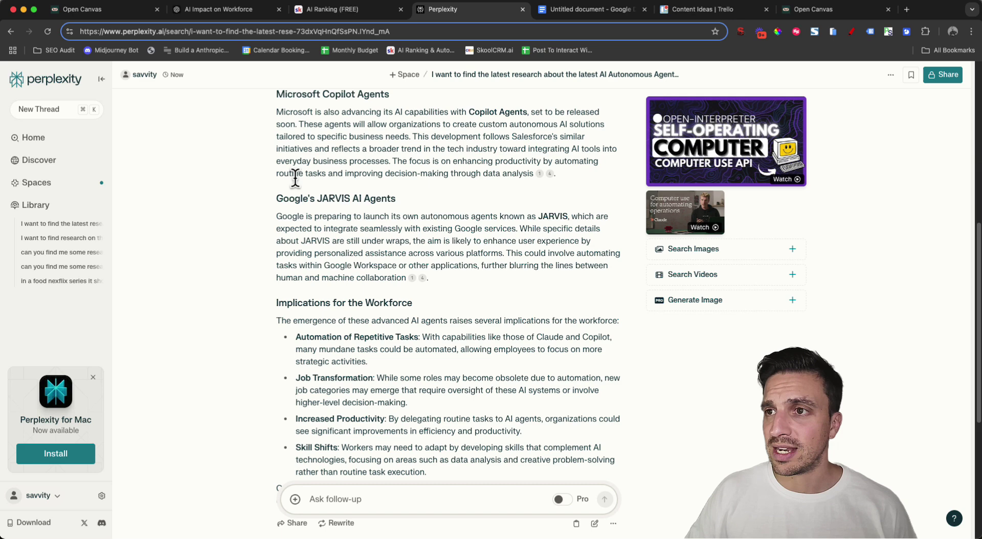
pyautogui.scroll(-2, 516, 256)
pyautogui.click(578, 437)
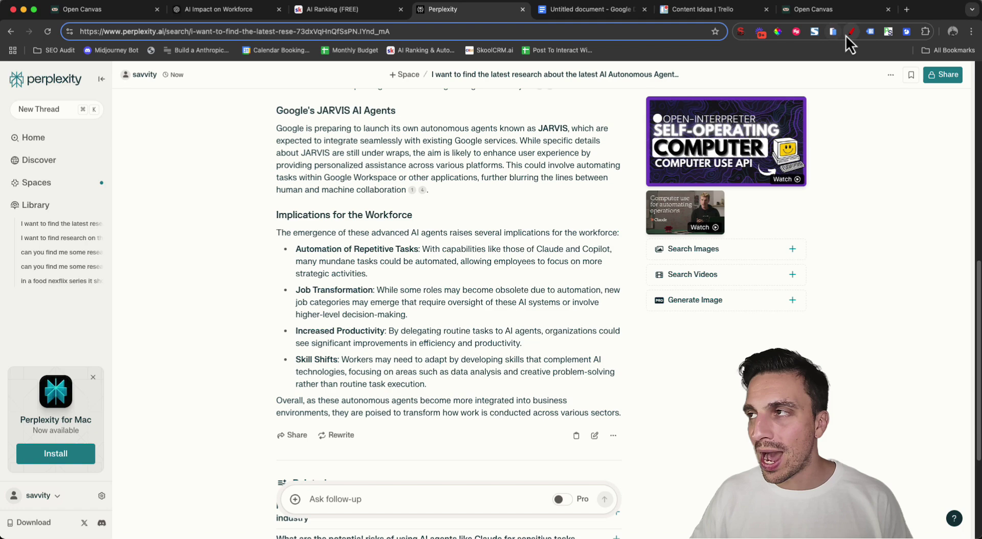
# - Paste Perplexity's cited answer into a new docs.new Google Doc and select its citation links
pyautogui.click(906, 9)
pyautogui.write('docs.new')
pyautogui.press('Return')
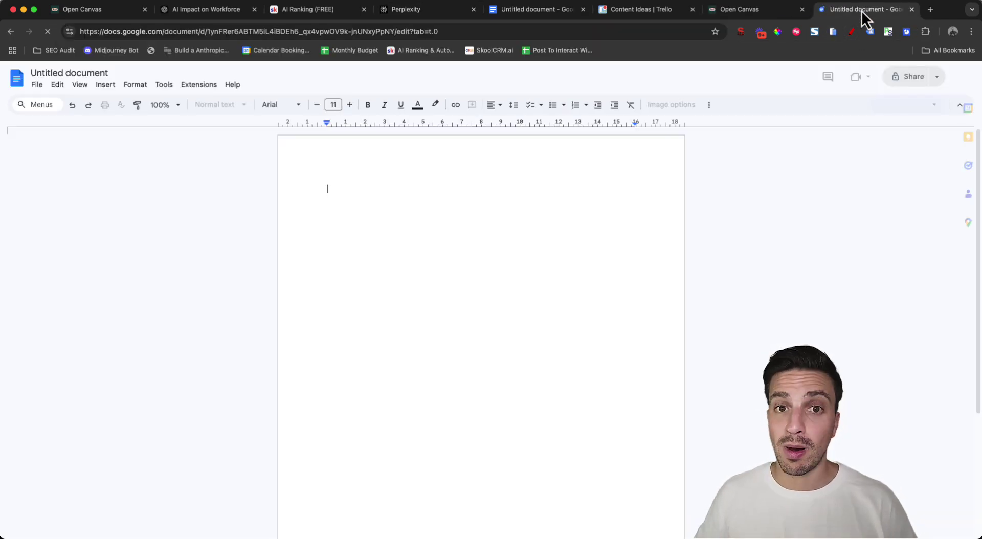
pyautogui.press('super+v')
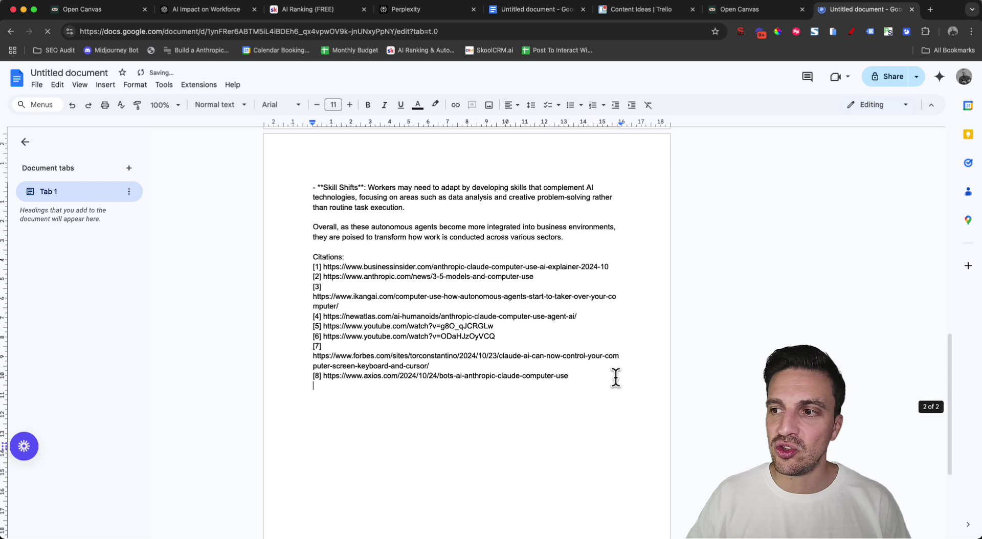
pyautogui.moveTo(616, 377); pyautogui.dragTo(297, 267)
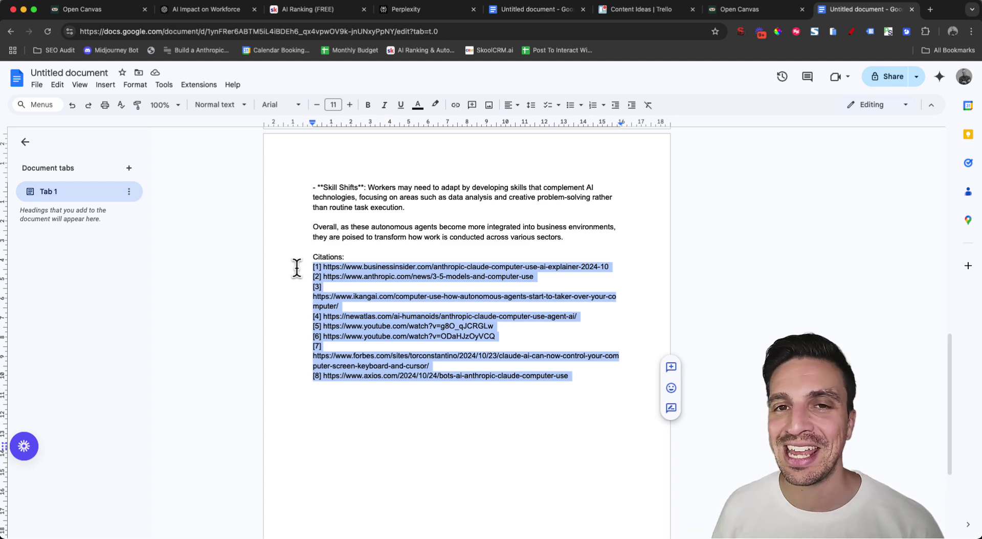
pyautogui.click(112, 10)
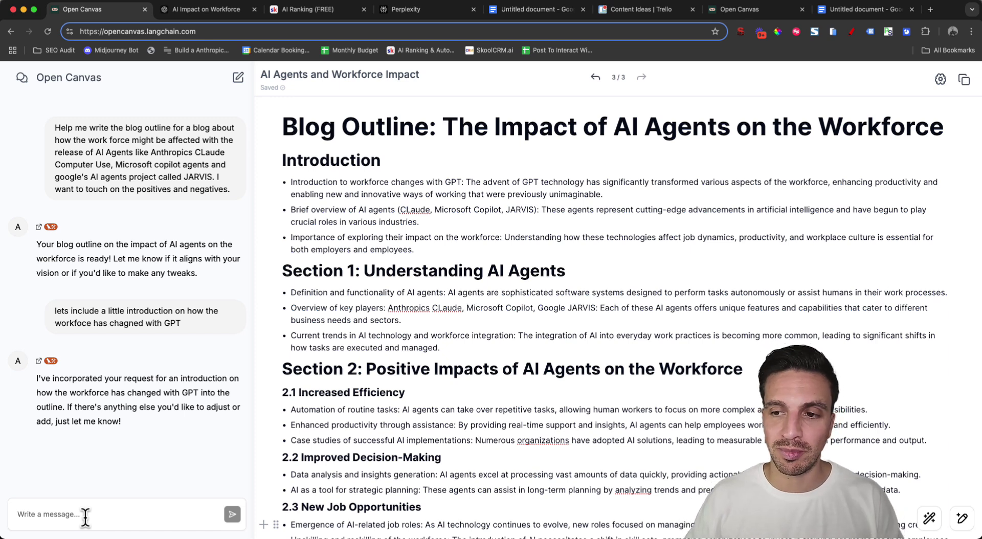
# - Write the outline-restructuring request in the chat, with Perplexity's cited answer pasted below the RESEARCH label
pyautogui.press('super+v')
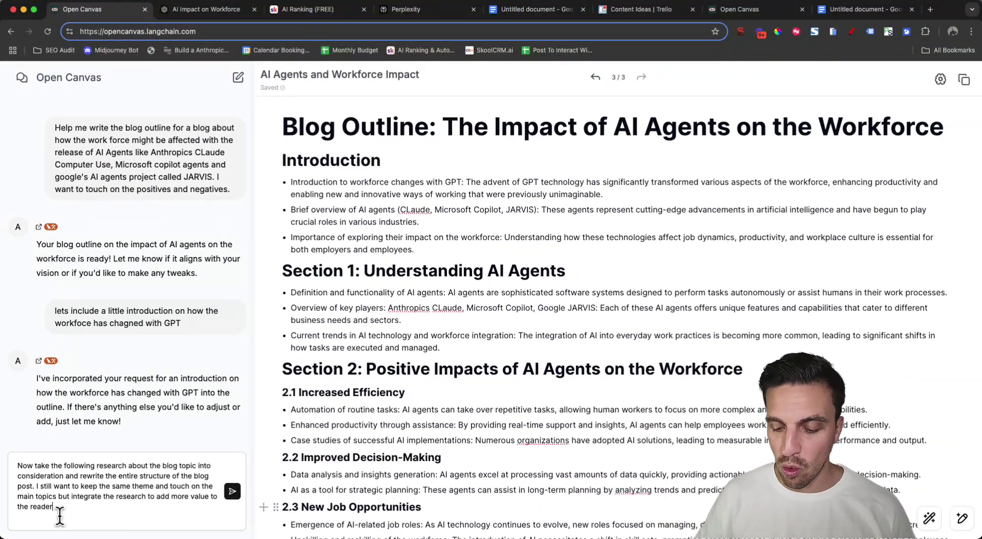
pyautogui.hotkey('shift', 'Return')
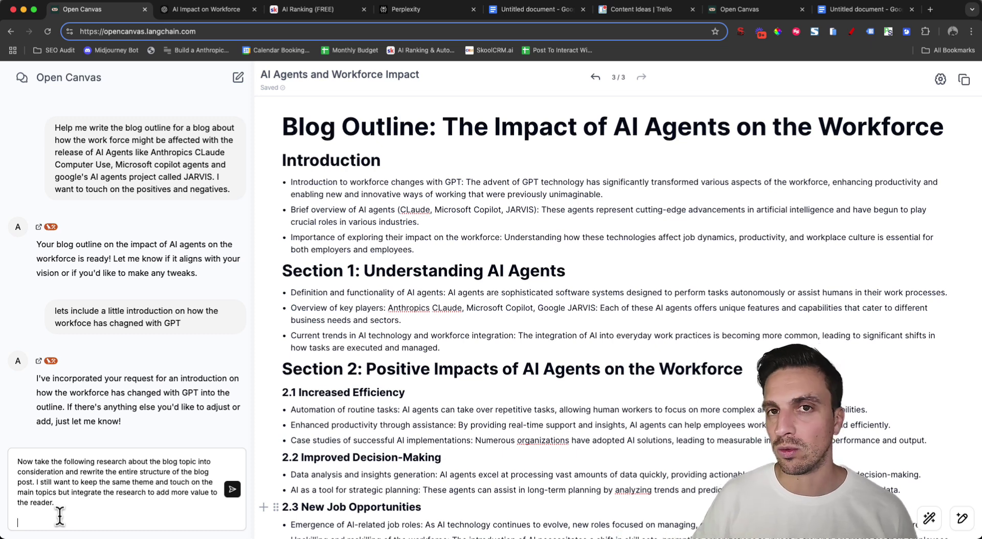
pyautogui.press('super+4')
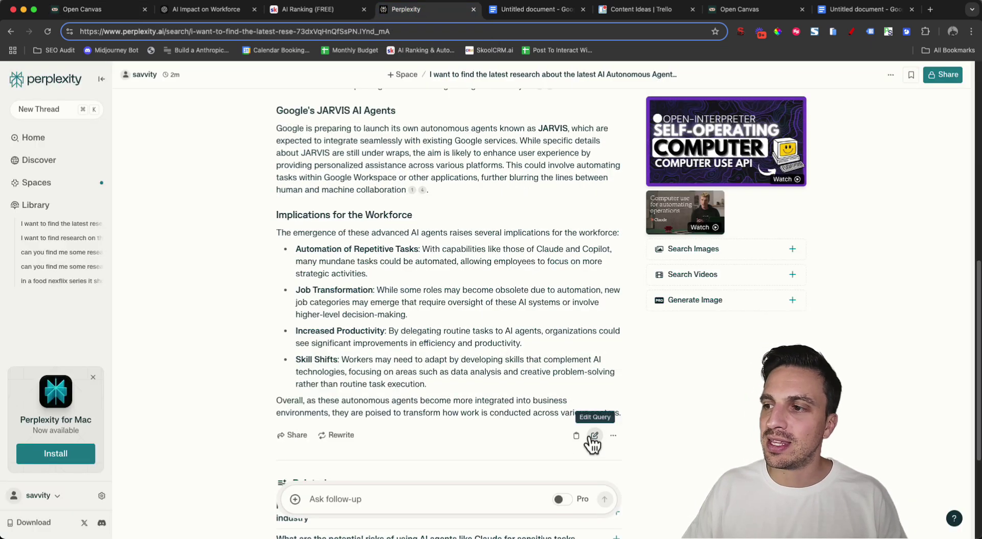
pyautogui.click(578, 436)
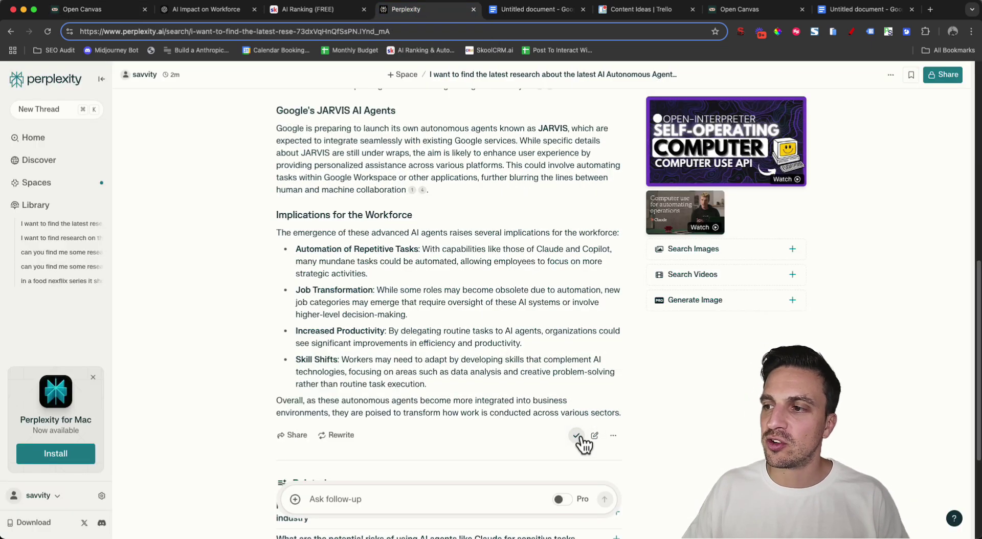
pyautogui.click(91, 10)
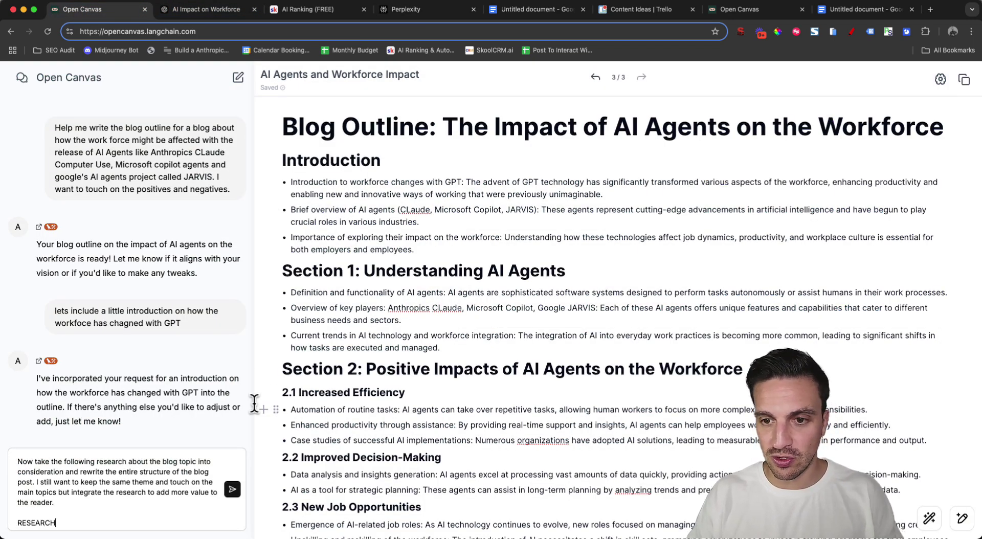
pyautogui.press('super+v')
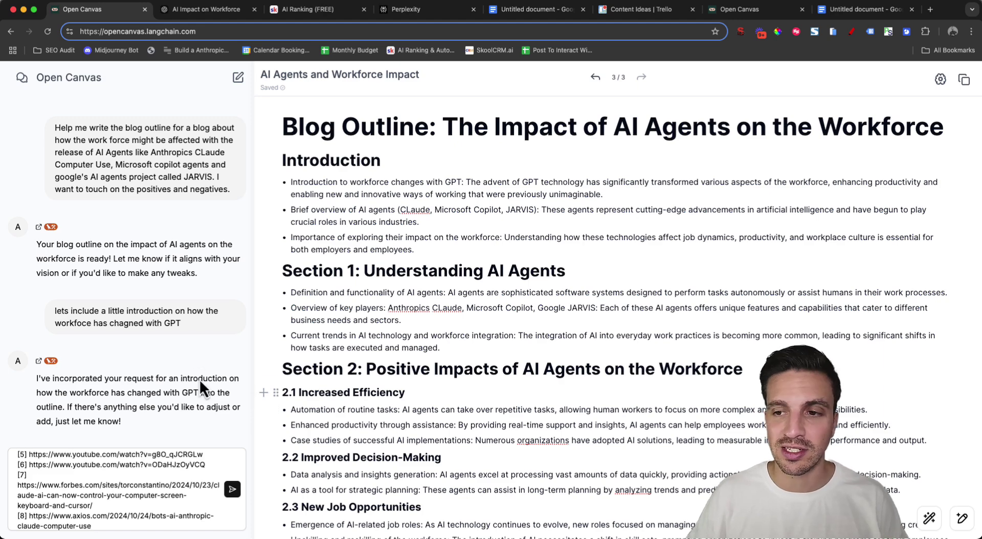
# - Send the research rewrite request, then ask for the entire blog post written with hyperlinks
pyautogui.click(232, 490)
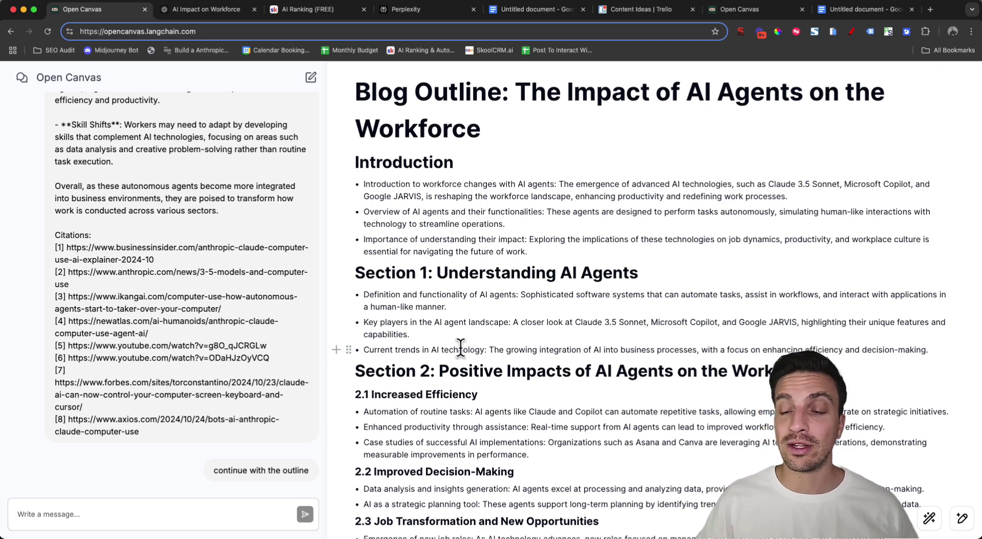
pyautogui.press('super+v')
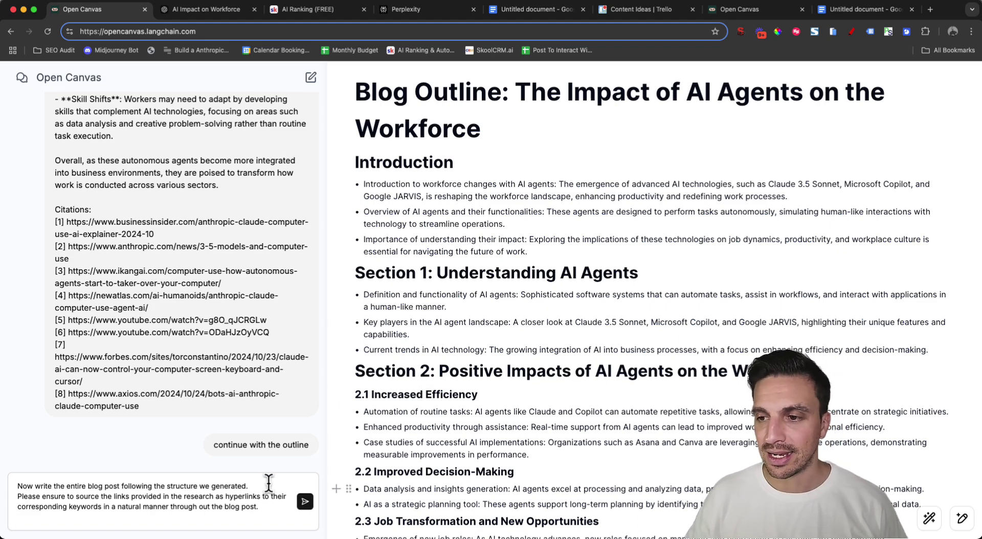
pyautogui.click(304, 503)
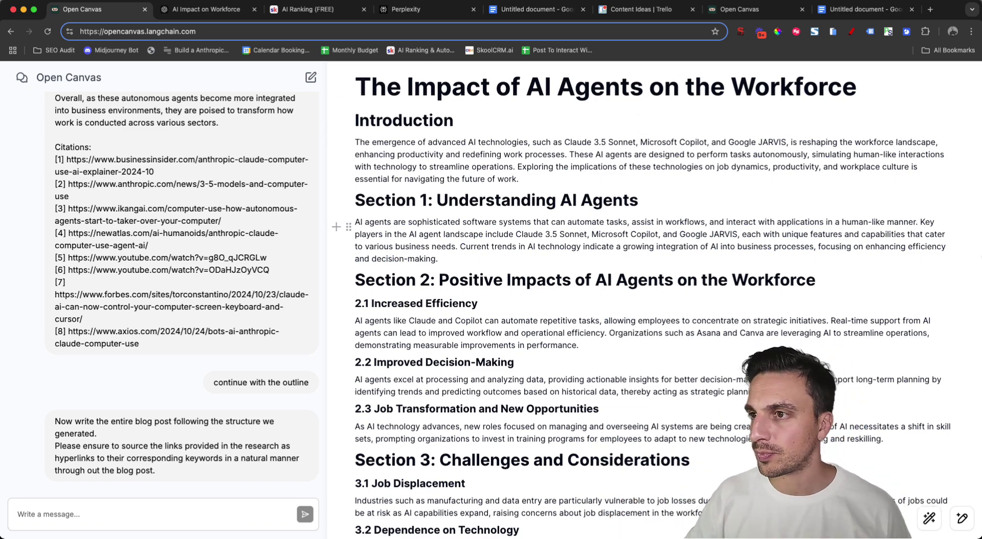
# - Set the blog post's length to Longest with the writing adjustment tools
pyautogui.scroll(-2, 977, 340)
pyautogui.scroll(2, 668, 174)
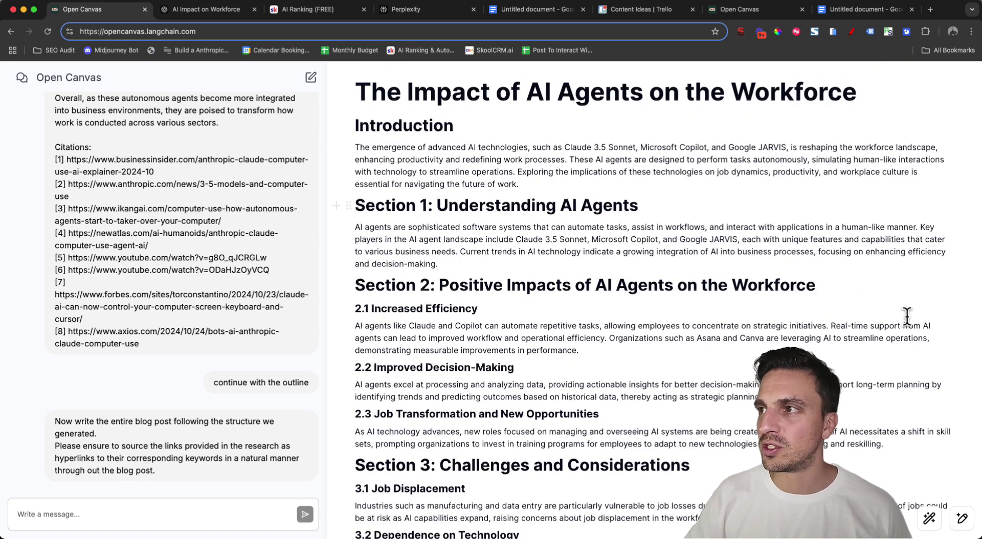
pyautogui.click(961, 519)
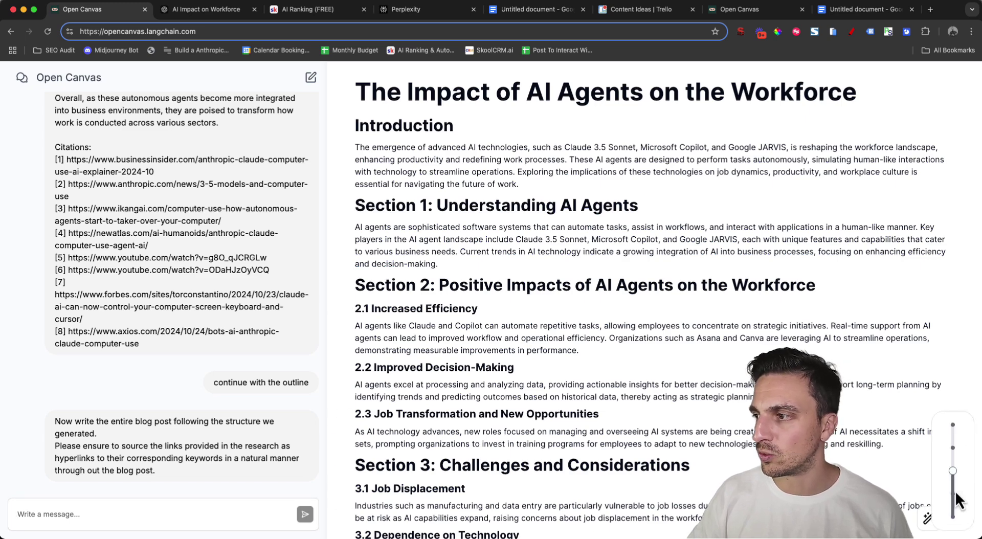
pyautogui.click(951, 425)
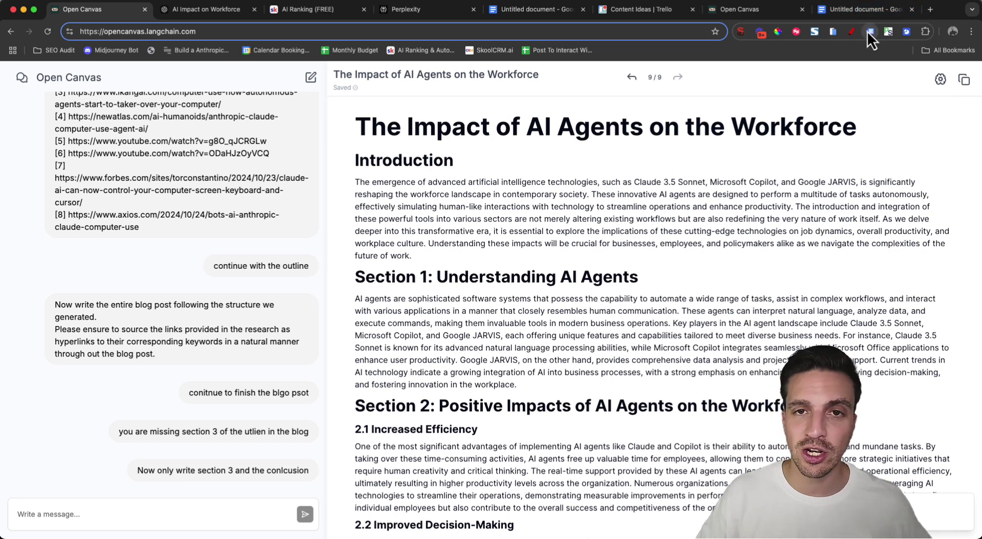
# - Replace the Google Doc's text with the lengthened blog post's markdown and select all of it
pyautogui.click(850, 8)
pyautogui.press('BackSpace')
pyautogui.press('super+v')
pyautogui.scroll(10, 377, 191)
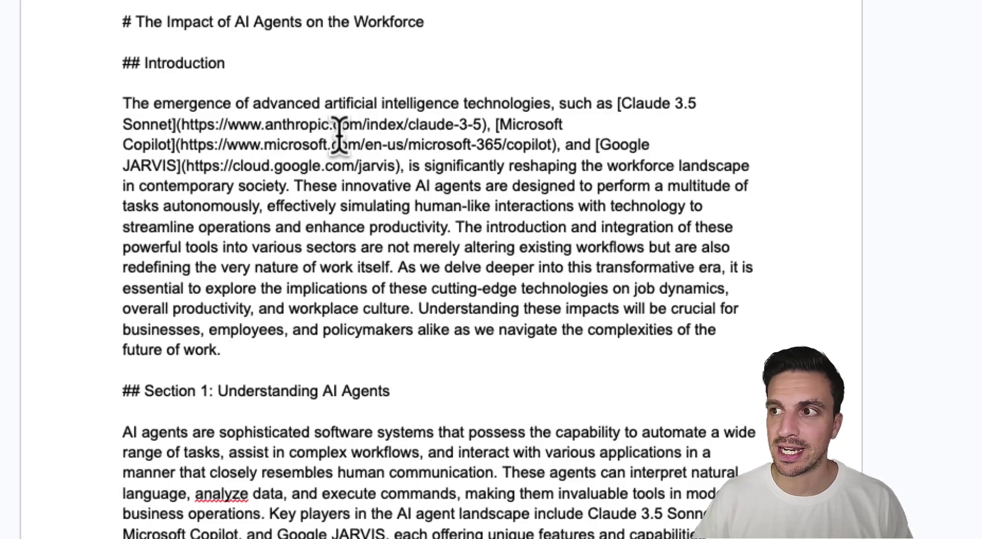
pyautogui.moveTo(185, 125); pyautogui.dragTo(285, 124)
pyautogui.press('super+a')
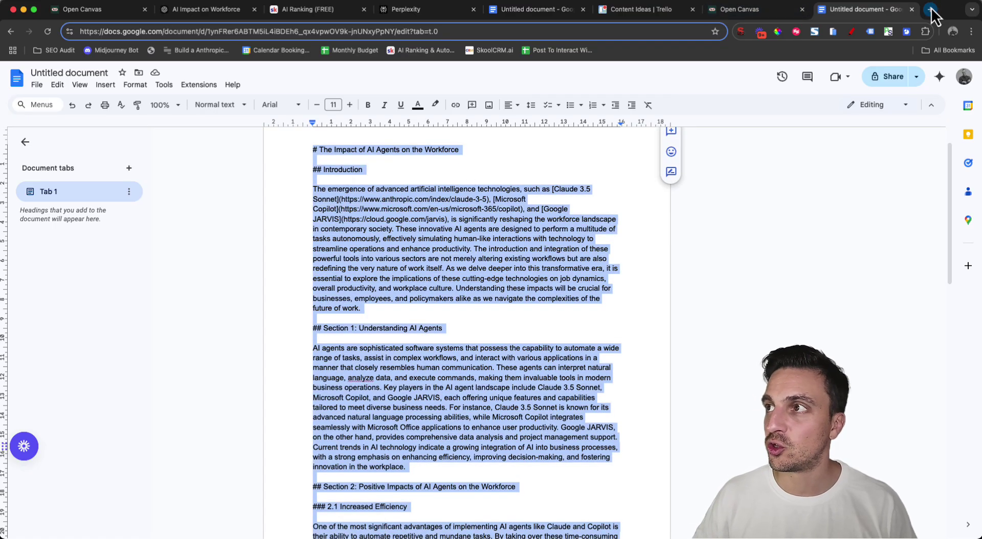
# - Preview the markdown on Markdown Live Preview and check the Claude 3.5 Sonnet link leads to Anthropic
pyautogui.click(930, 10)
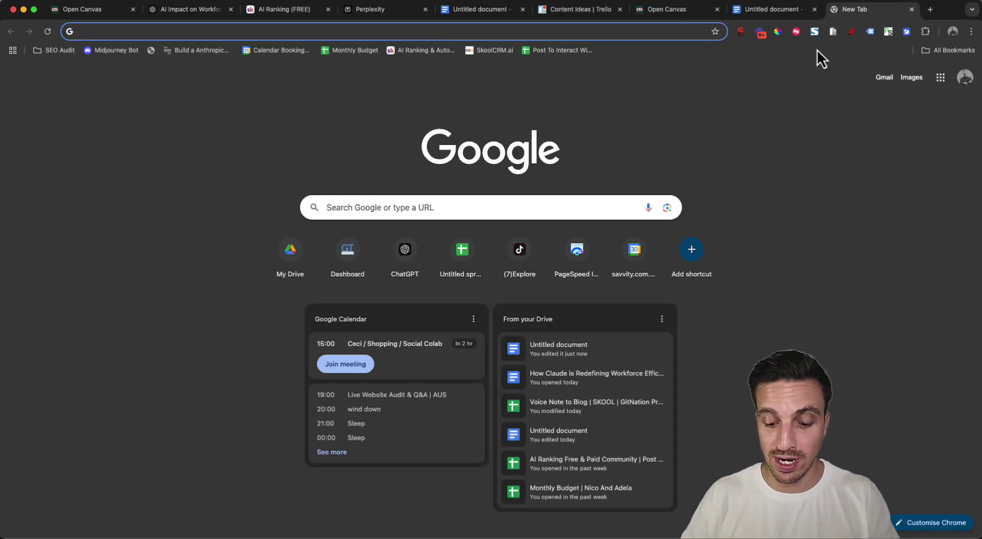
pyautogui.write('mark')
pyautogui.press('Return')
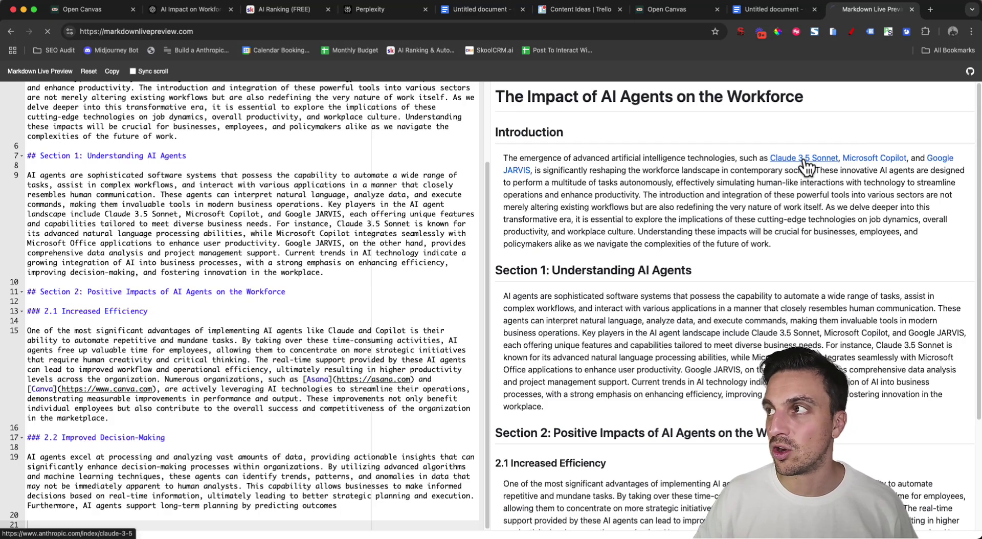
pyautogui.click(803, 161)
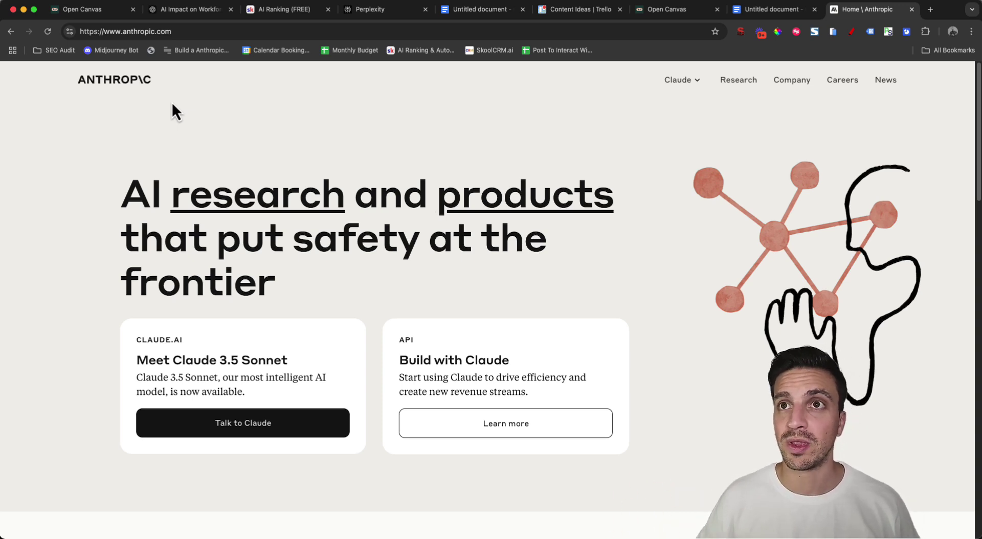
pyautogui.click(81, 11)
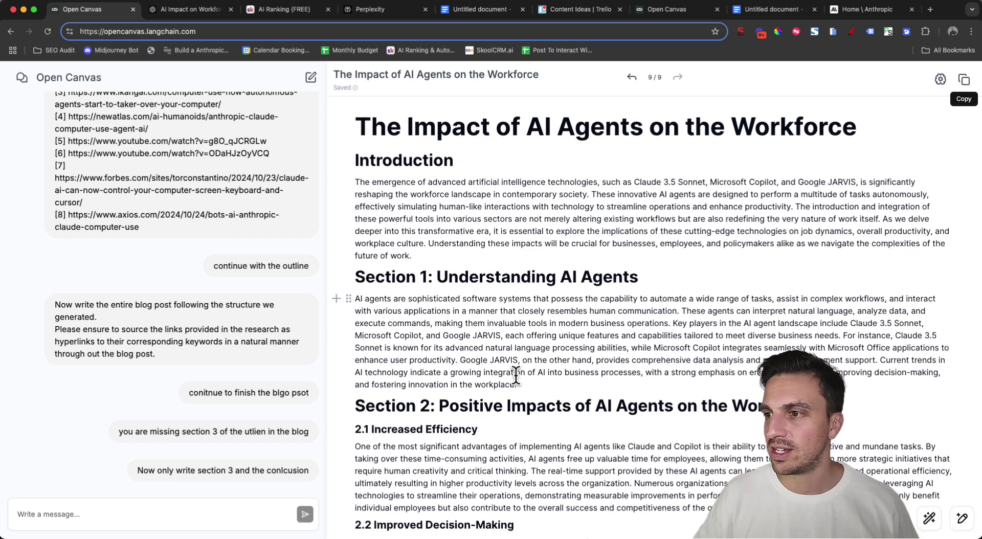
# - Polish the whole blog post with the custom quick action, then select the closing 'In essence' paragraph
pyautogui.moveTo(516, 384); pyautogui.dragTo(461, 361)
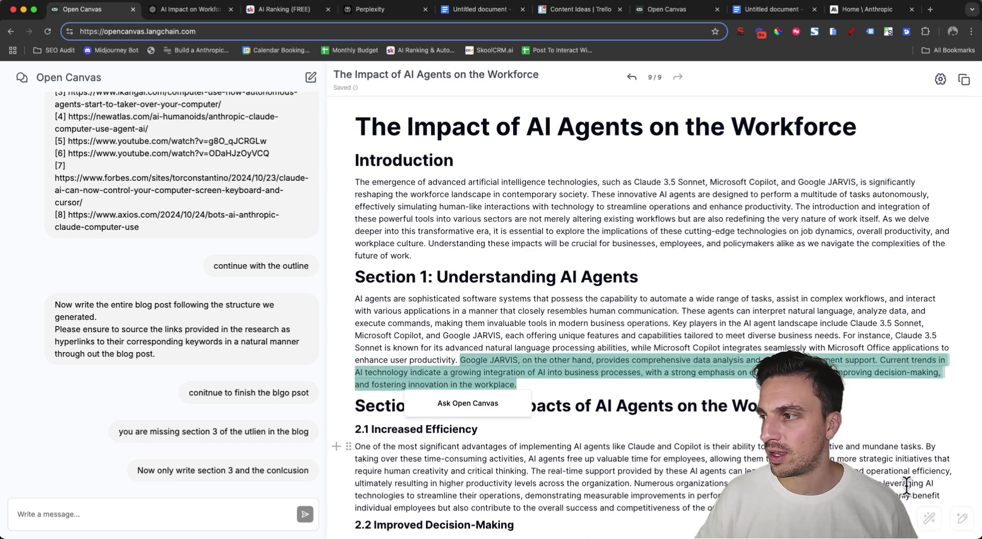
pyautogui.click(881, 466)
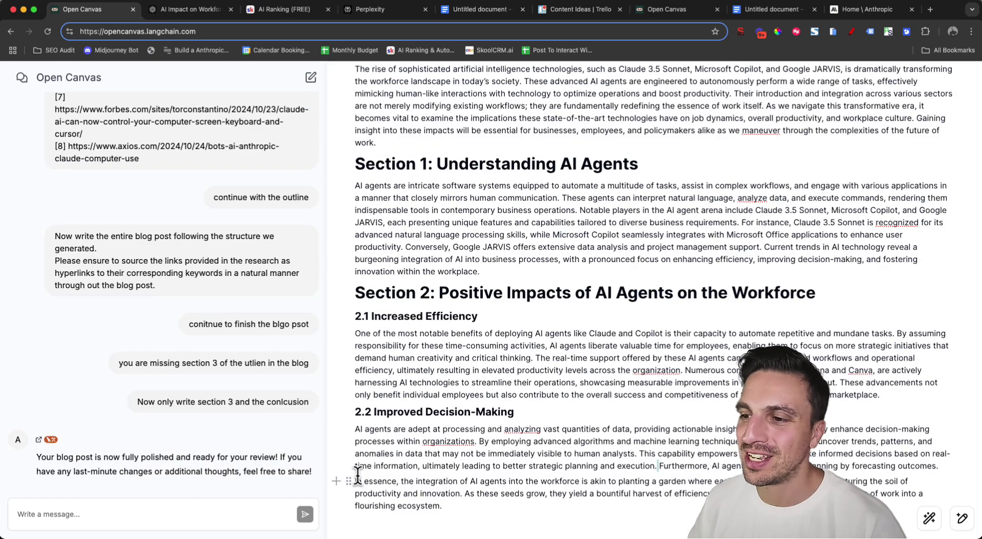
pyautogui.moveTo(355, 481); pyautogui.dragTo(472, 508)
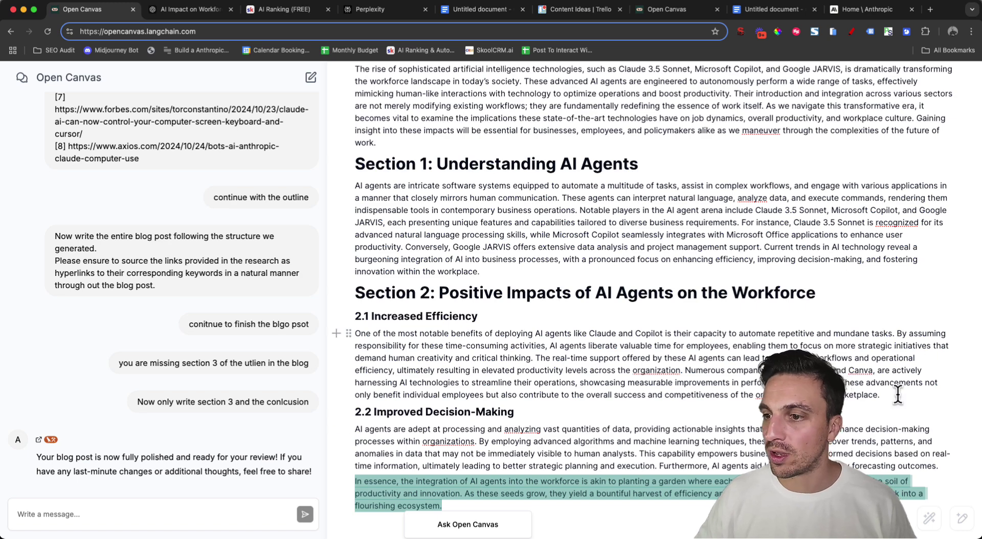
pyautogui.scroll(3, 711, 287)
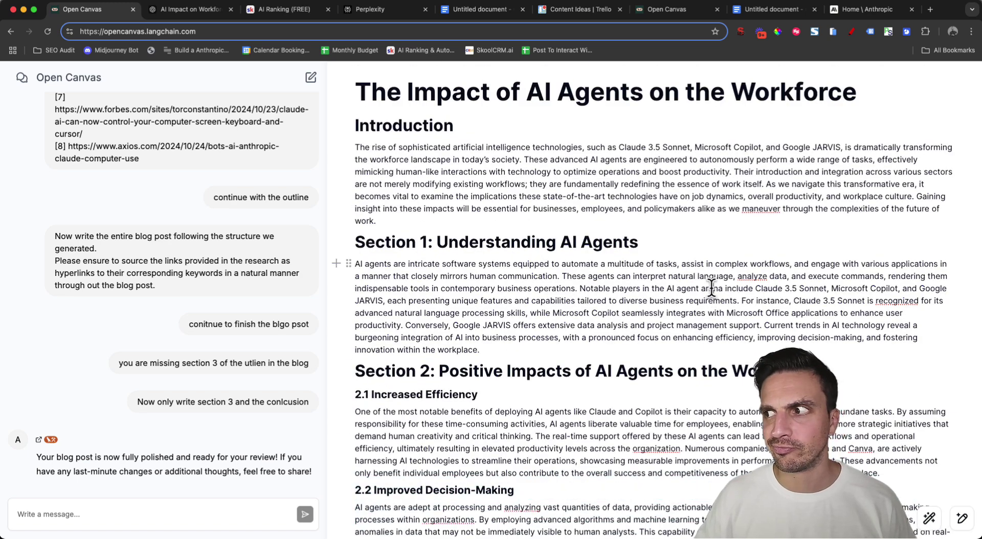
pyautogui.click(713, 288)
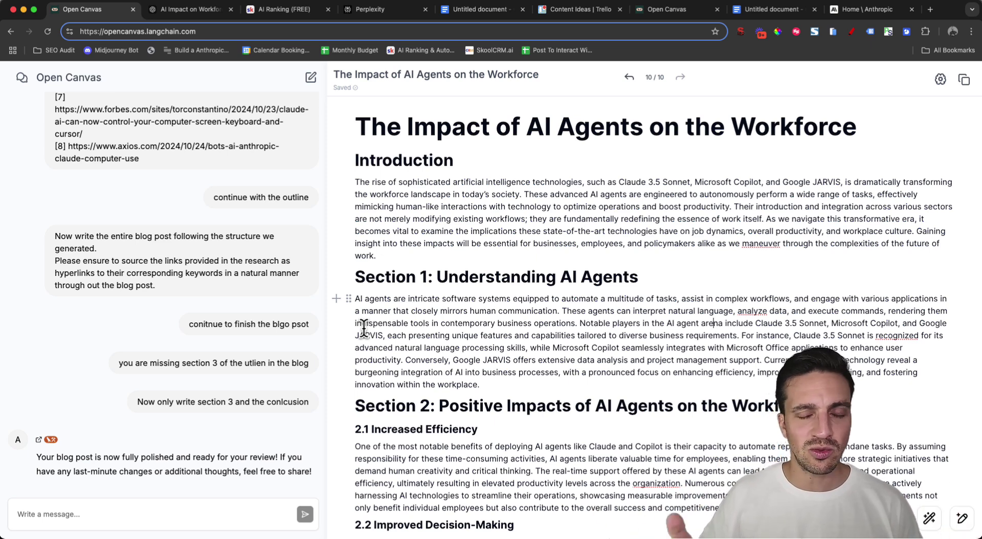
pyautogui.scroll(-3, 784, 274)
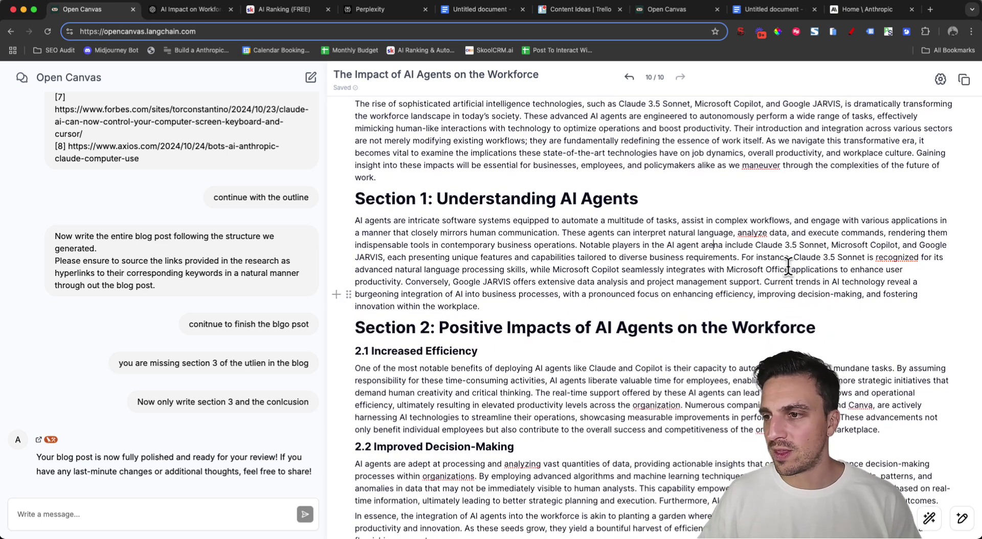
pyautogui.scroll(3, 785, 273)
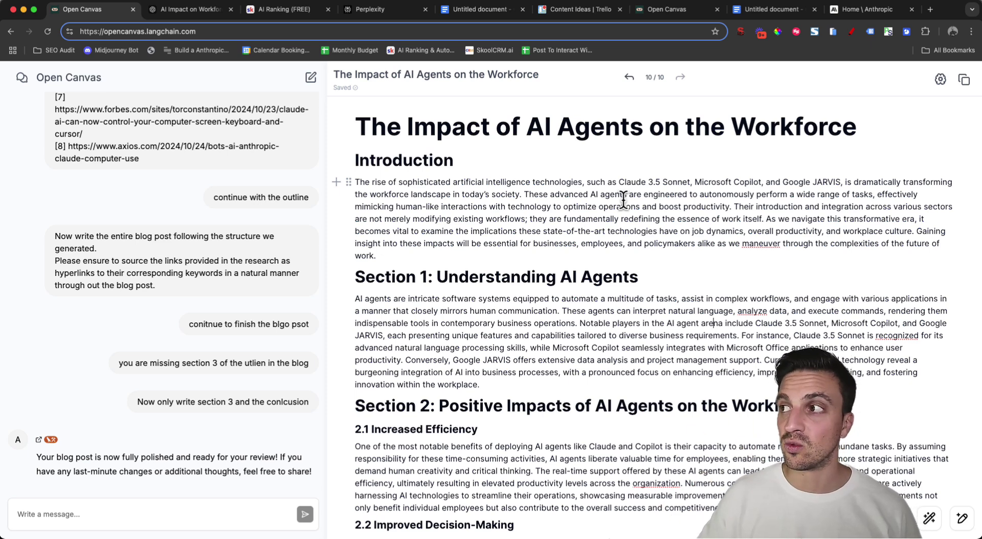
# - Clear all stored style and content reflections from the Reflections panel, confirming the deletion
pyautogui.click(941, 80)
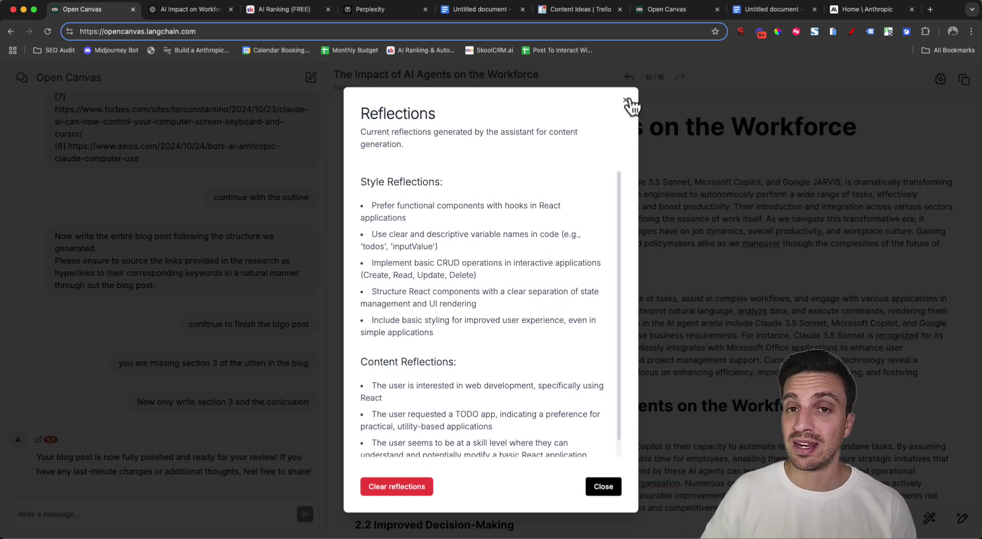
pyautogui.click(402, 484)
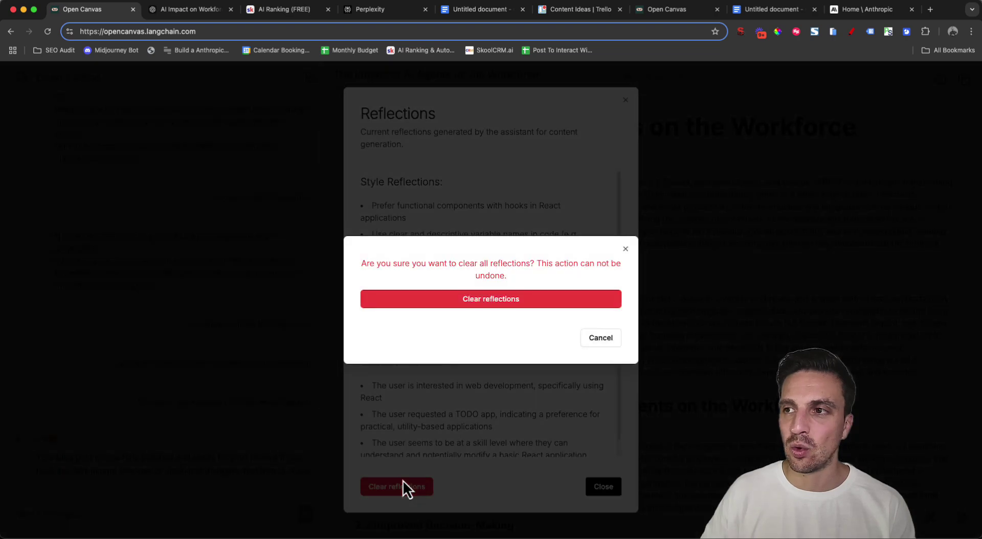
pyautogui.click(559, 302)
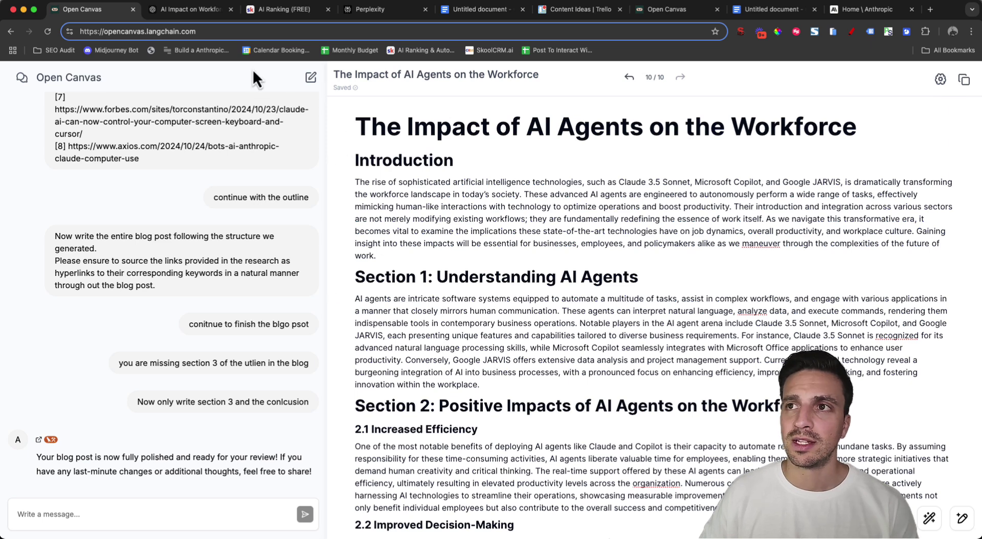
# - Start a blank session, look over the New Code File languages, and request a React TODO app
pyautogui.click(311, 78)
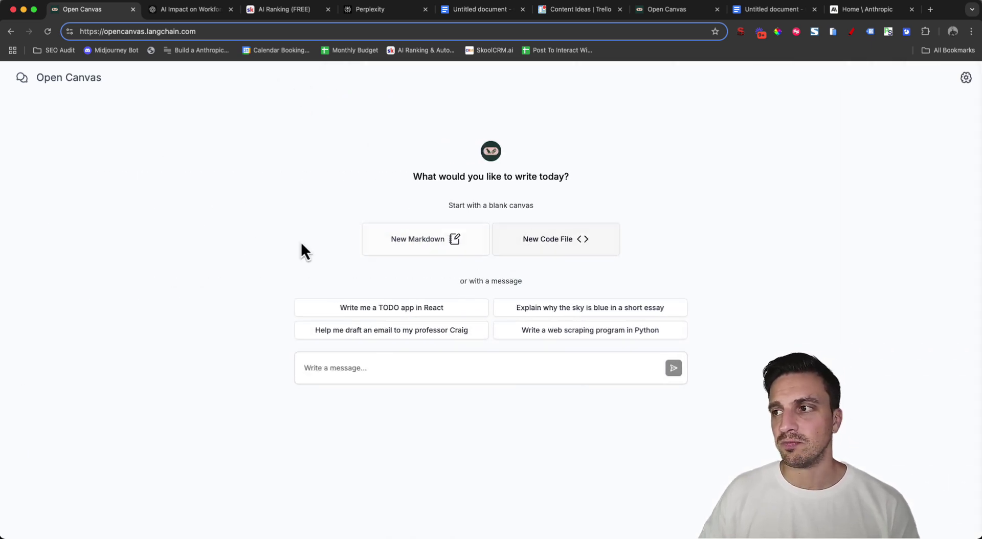
pyautogui.click(543, 233)
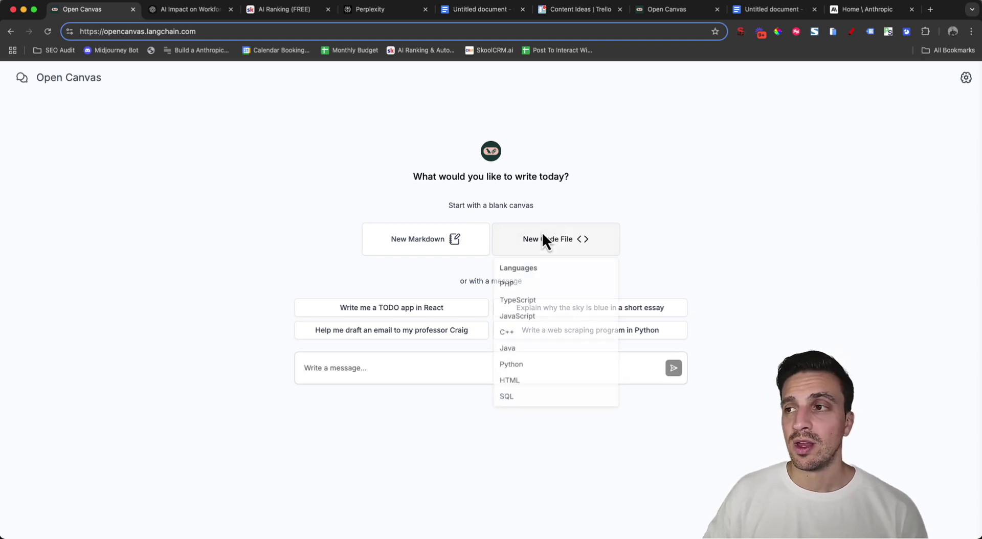
pyautogui.click(321, 237)
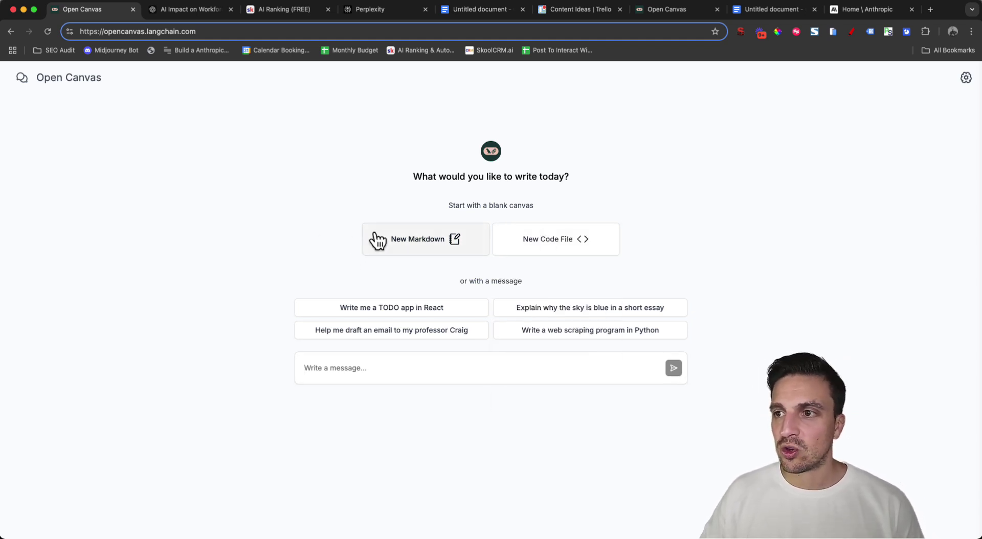
pyautogui.click(391, 308)
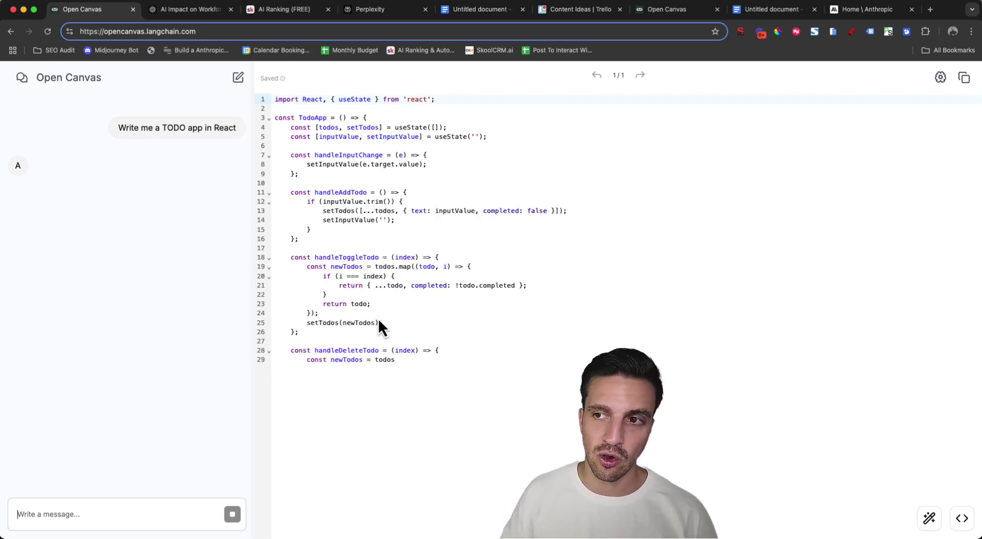
# - Inspect the Port language list and code tools for the React TODO app without porting it
pyautogui.moveTo(960, 518)
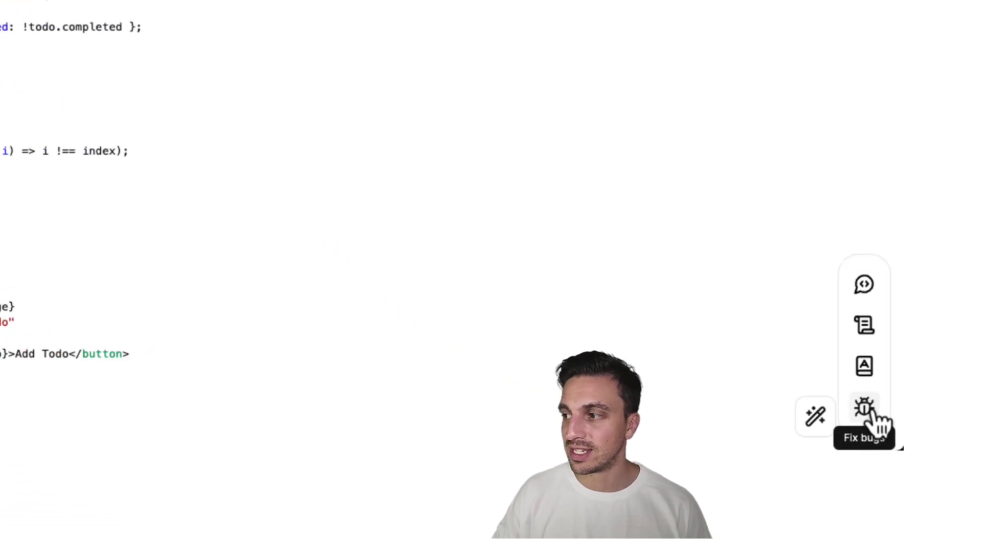
pyautogui.click(872, 371)
pyautogui.click(853, 381)
pyautogui.moveTo(879, 425)
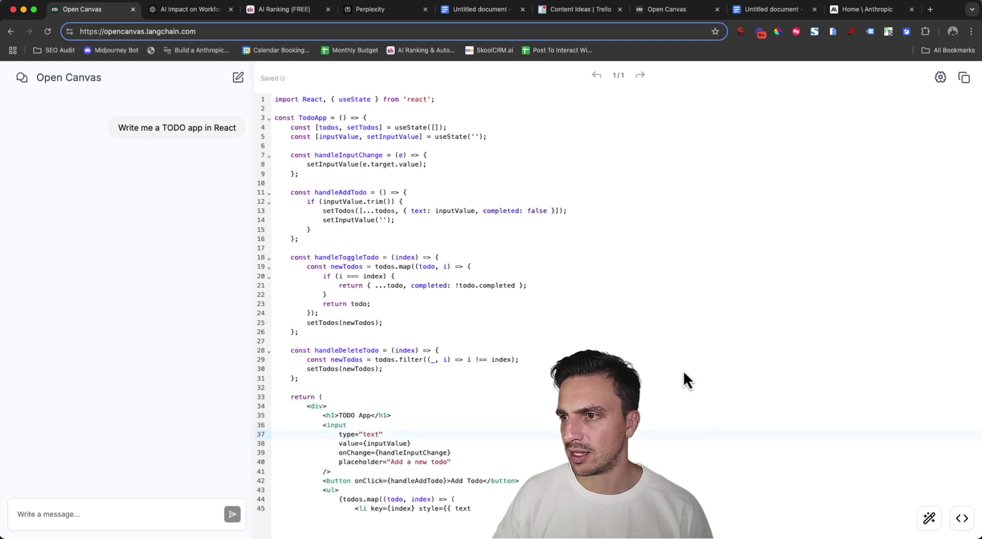
pyautogui.moveTo(961, 518)
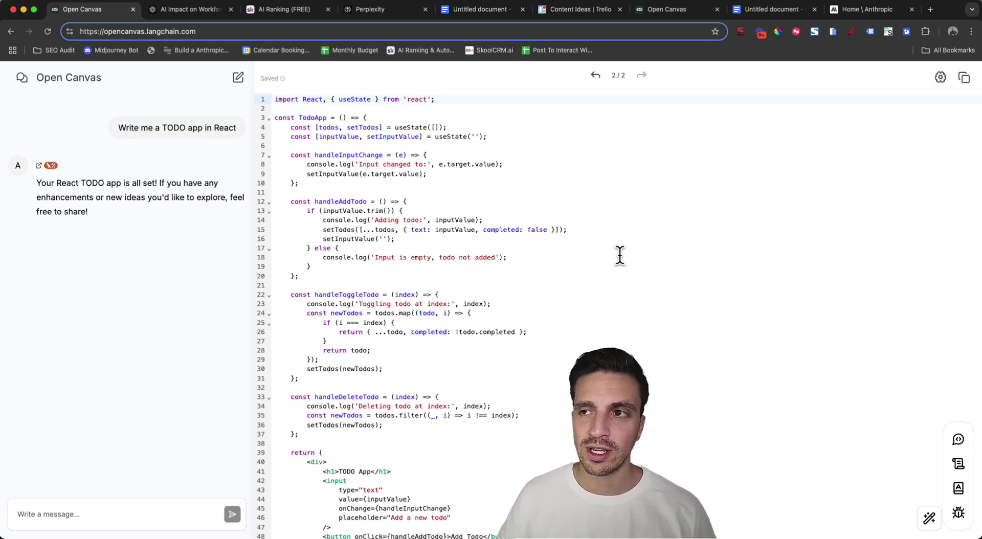
pyautogui.scroll(-3, 512, 317)
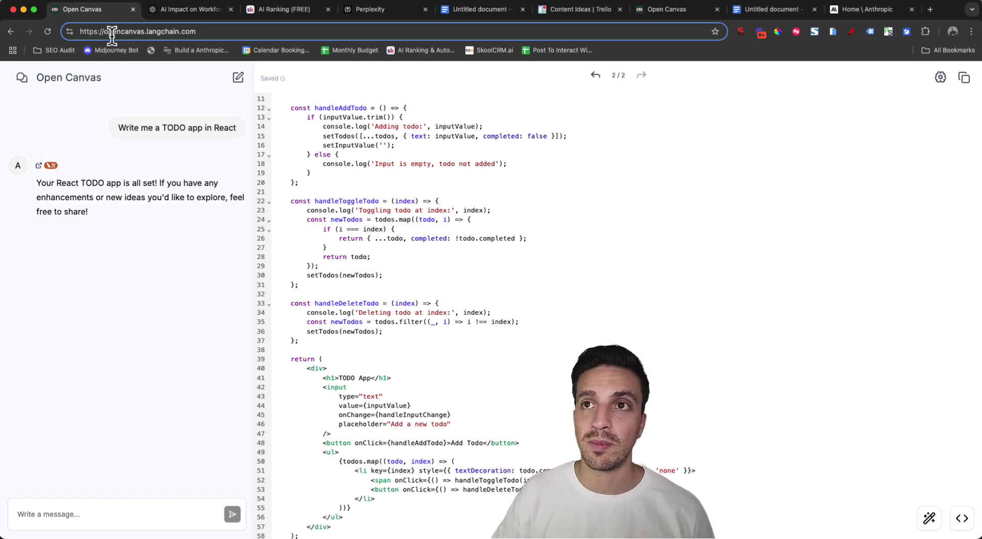
# - Start a new, empty Open Canvas session, leaving the React TODO app behind
pyautogui.click(238, 78)
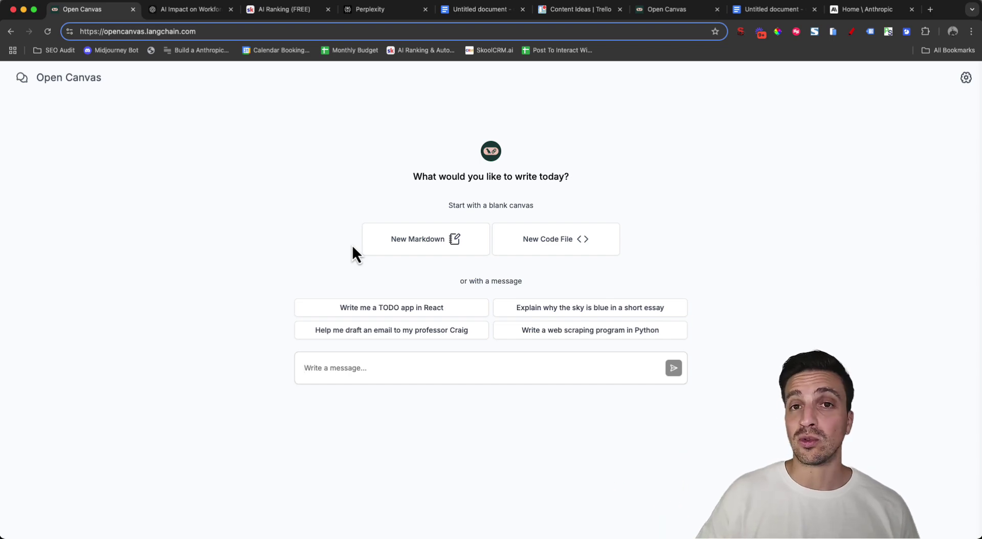
pyautogui.click(274, 10)
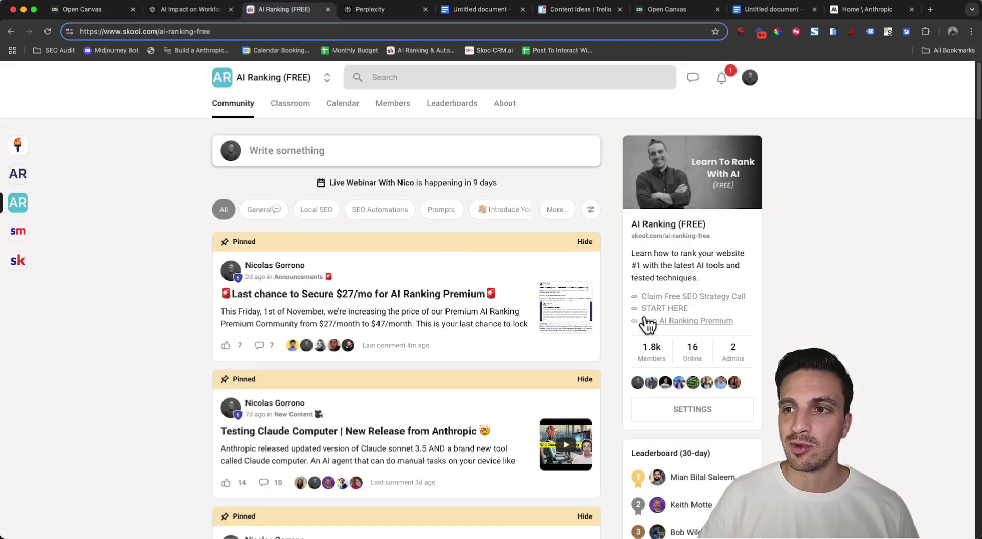
pyautogui.click(170, 13)
pyautogui.click(109, 15)
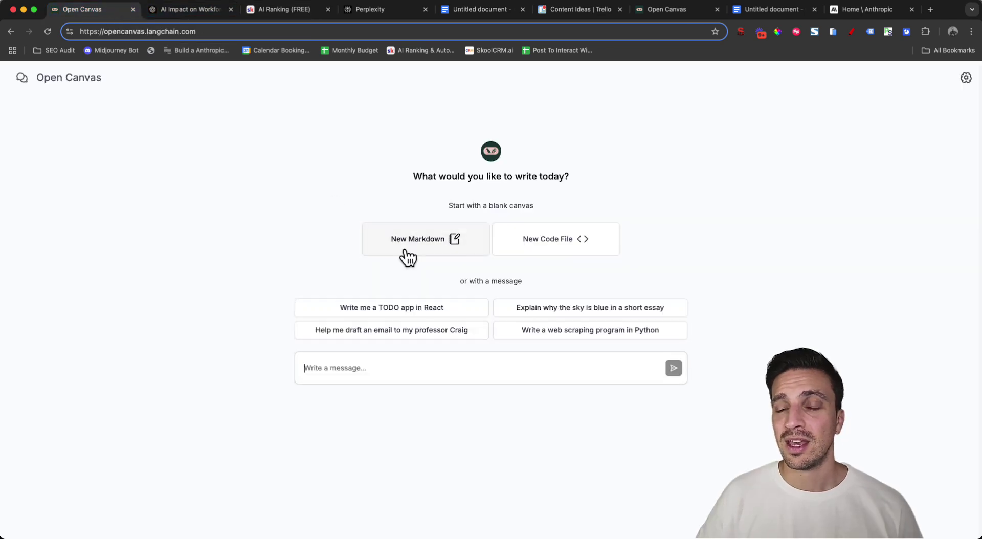